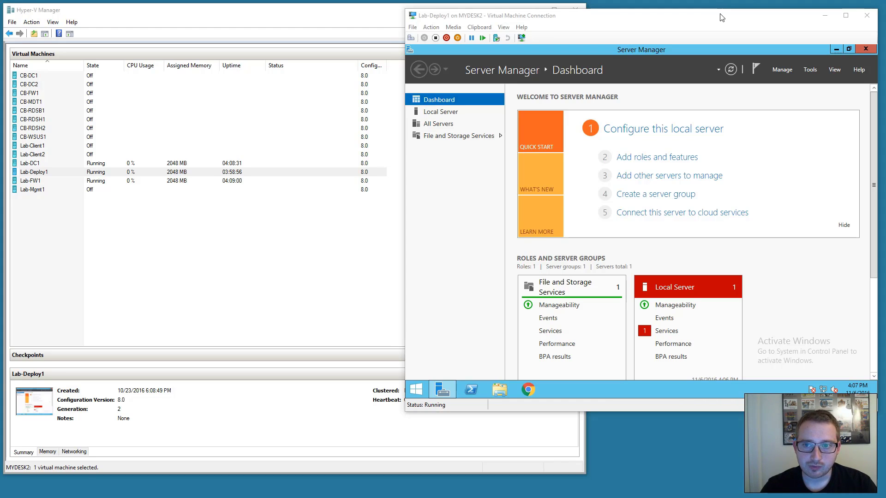
Start the Add Roles and Features wizard as a role-based install on the local server.
{"action": "left_click_drag", "start_coordinate": [721, 21], "coordinate": [726, 16]}
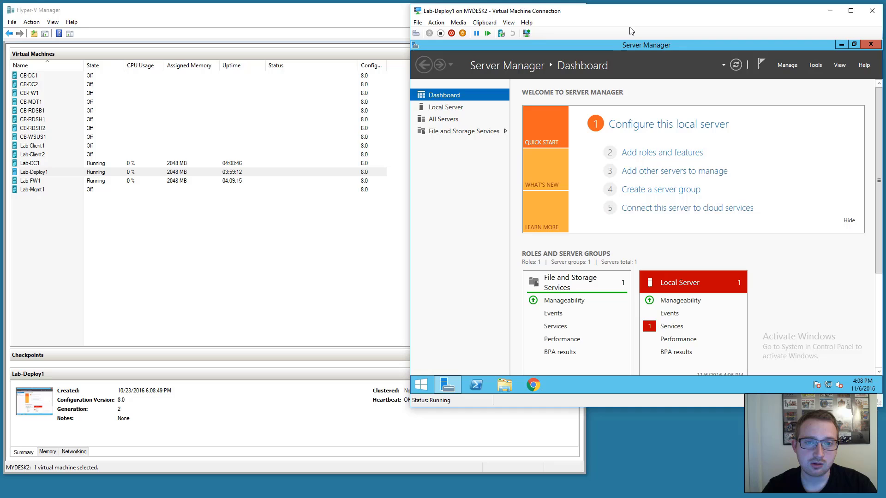
{"action": "left_click_drag", "start_coordinate": [595, 15], "coordinate": [593, 15]}
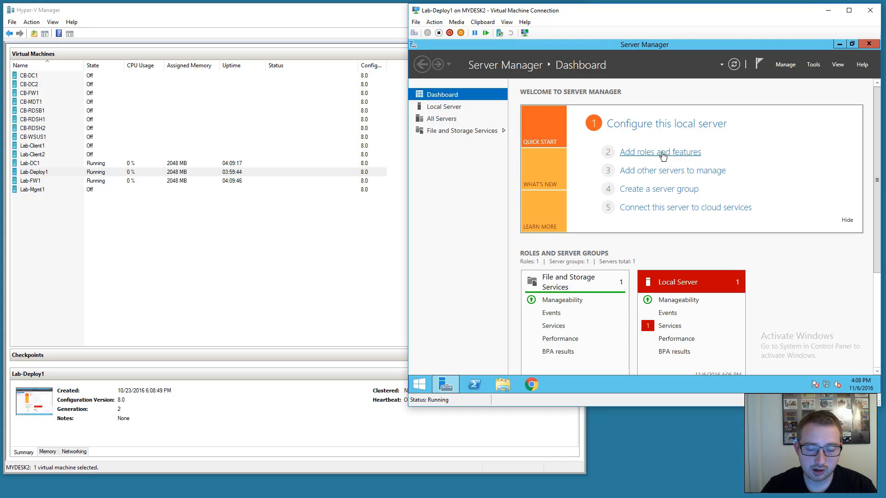
{"action": "left_click", "coordinate": [662, 154]}
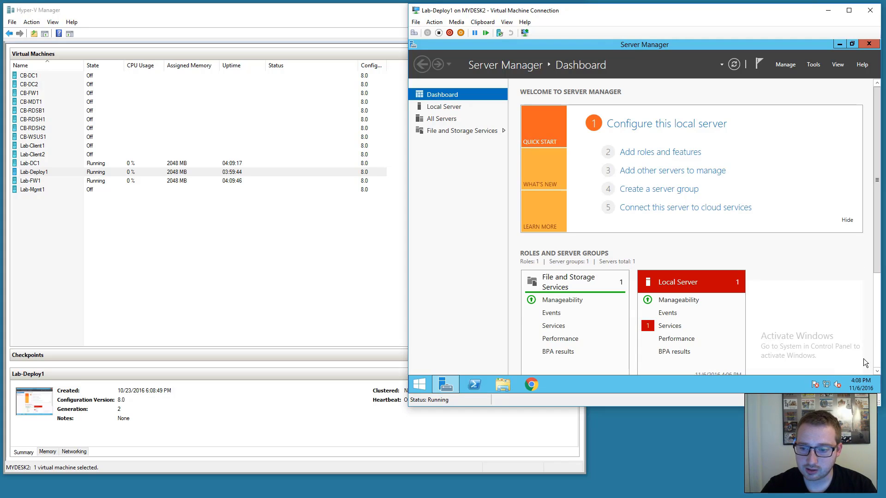
{"action": "left_click", "coordinate": [658, 153]}
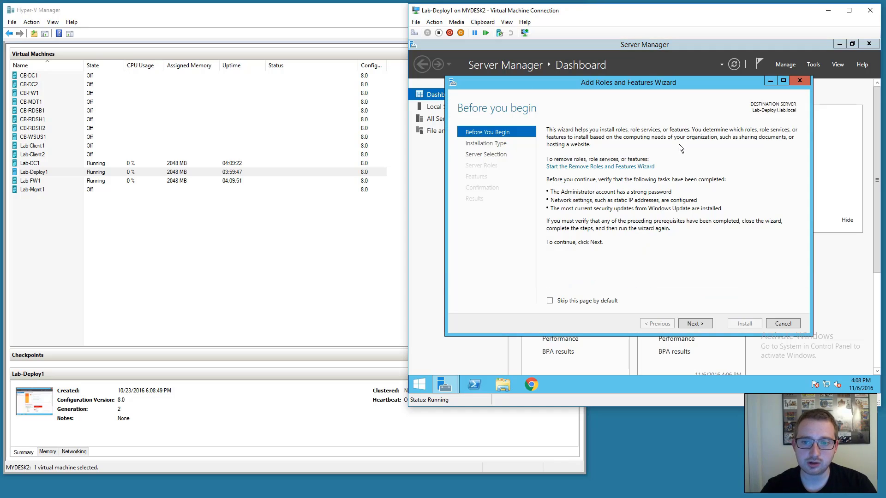
{"action": "left_click", "coordinate": [701, 328]}
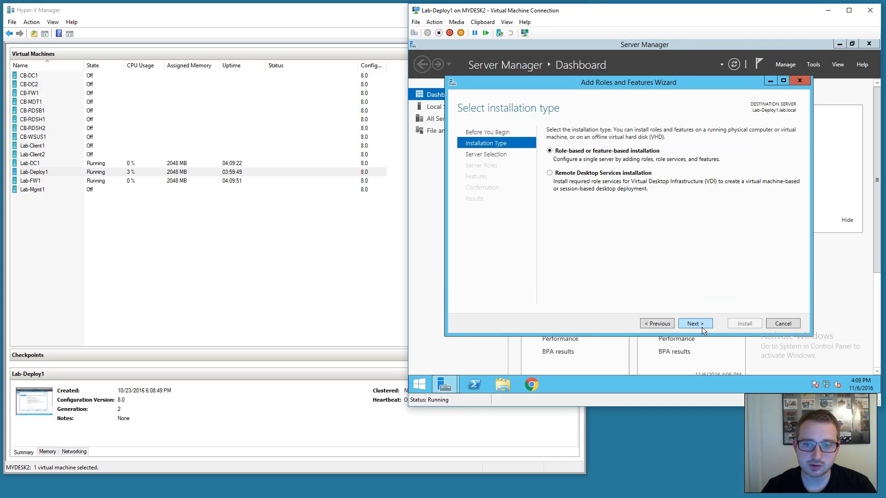
{"action": "left_click", "coordinate": [701, 328]}
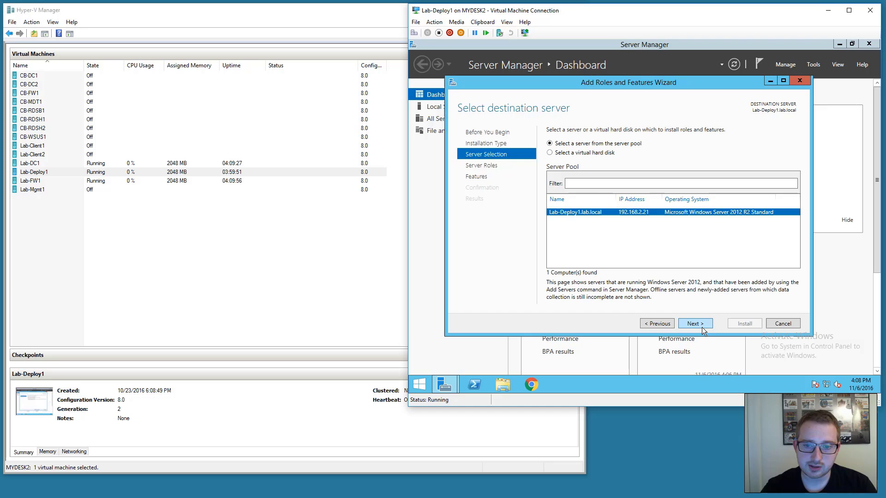
{"action": "left_click", "coordinate": [701, 328]}
{"action": "scroll", "coordinate": [693, 210], "scroll_direction": "down", "scroll_amount": 1}
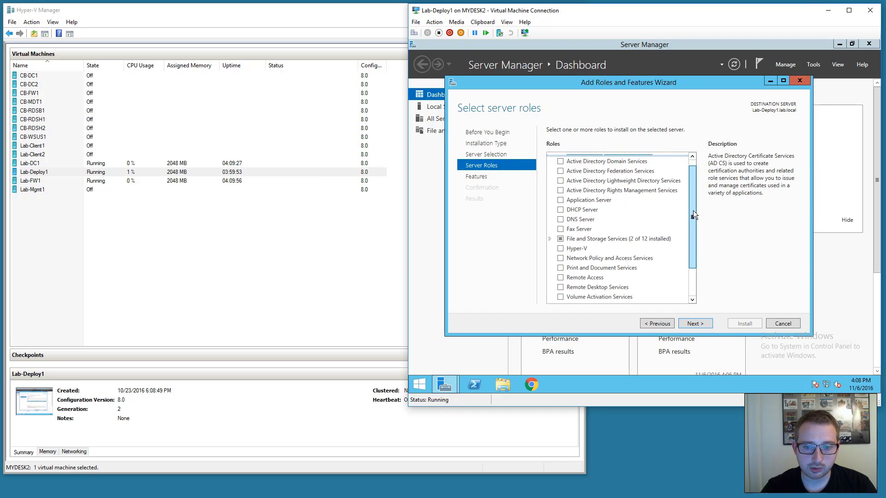
{"action": "left_click_drag", "start_coordinate": [693, 211], "coordinate": [690, 247]}
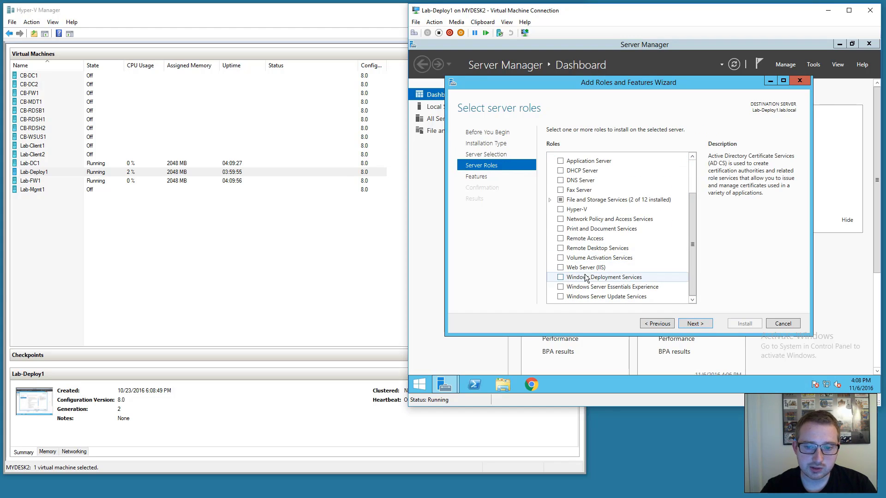
Install Windows Deployment Services with Deployment and Transport Server, allowing automatic restart.
{"action": "left_click", "coordinate": [560, 277]}
{"action": "left_click", "coordinate": [656, 287]}
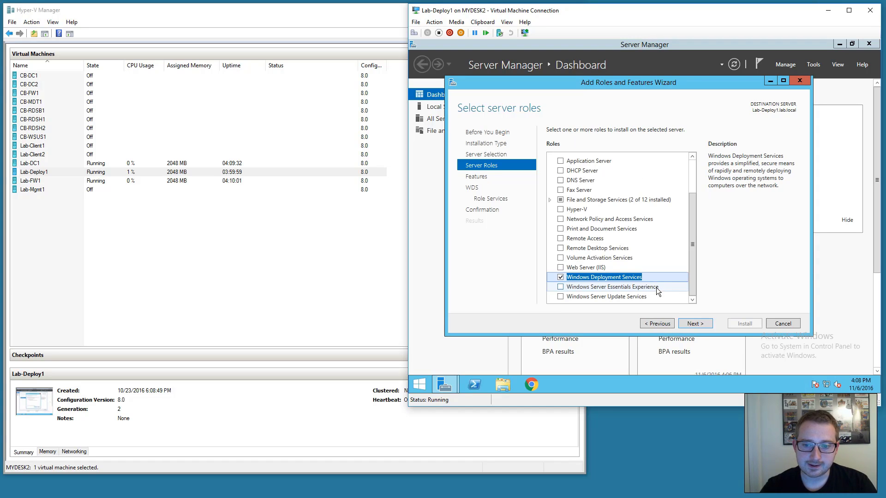
{"action": "left_click", "coordinate": [688, 324]}
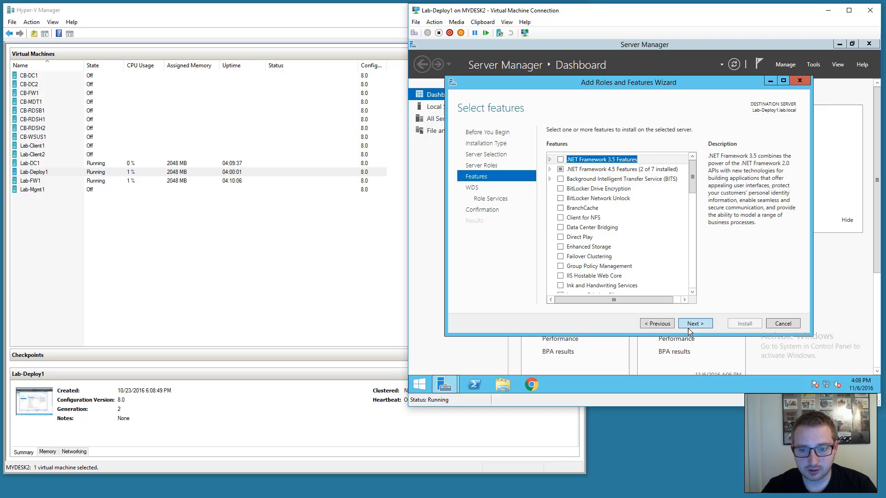
{"action": "left_click", "coordinate": [689, 327]}
{"action": "left_click", "coordinate": [700, 325]}
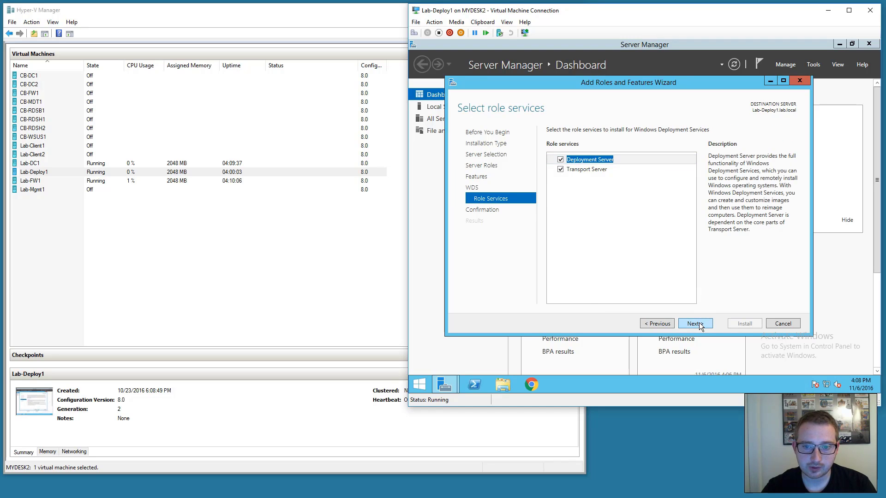
{"action": "left_click", "coordinate": [699, 324]}
{"action": "left_click", "coordinate": [619, 146]}
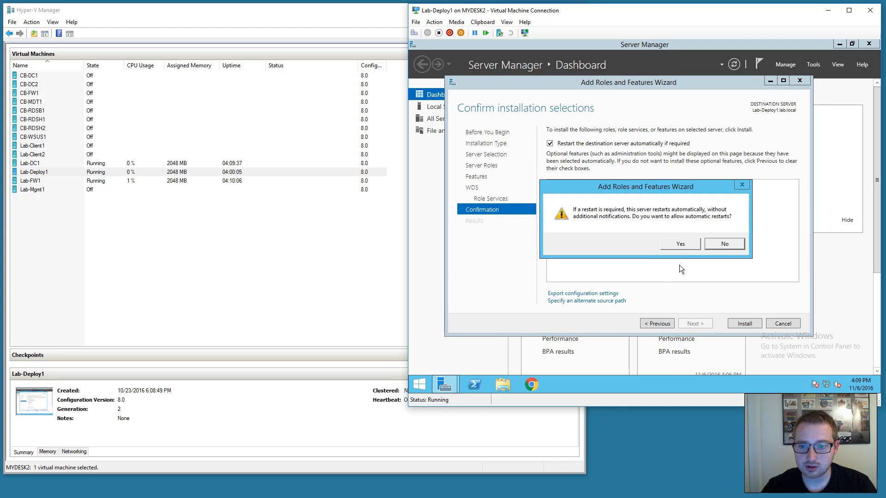
{"action": "left_click", "coordinate": [678, 241]}
{"action": "left_click", "coordinate": [738, 324]}
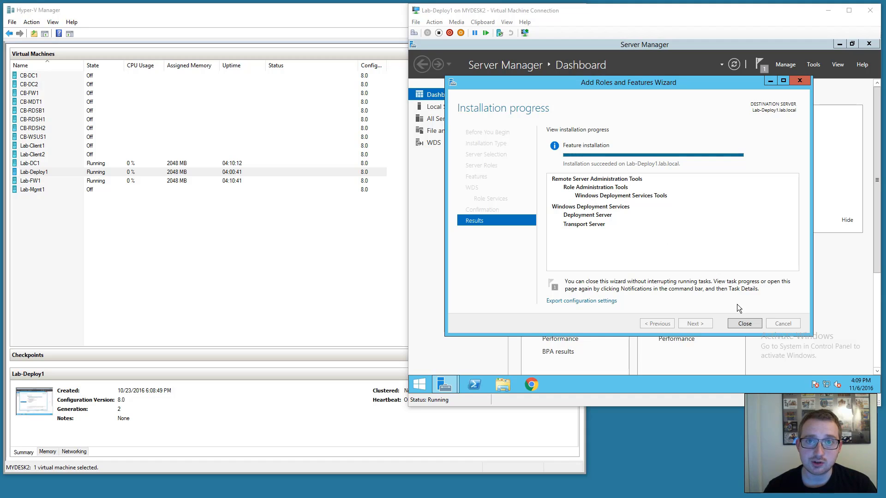
Launch the Windows Deployment Services console from Server Manager's Tools menu.
{"action": "left_click", "coordinate": [744, 315]}
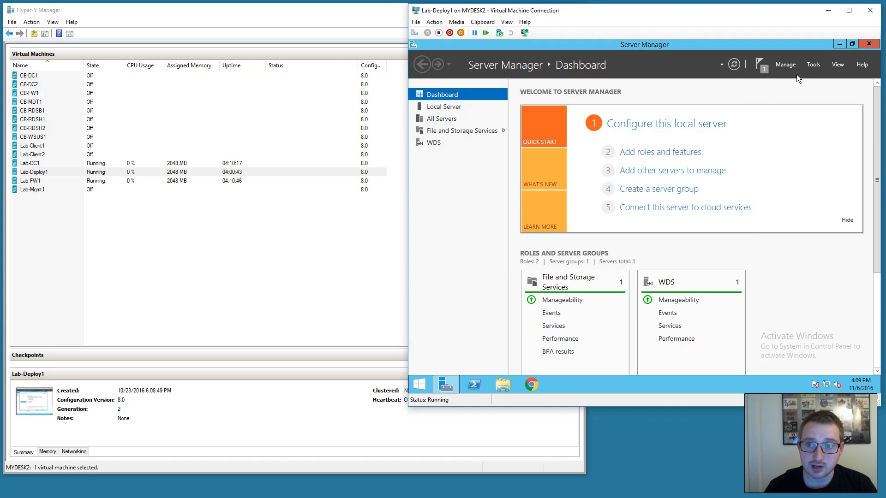
{"action": "left_click", "coordinate": [813, 65]}
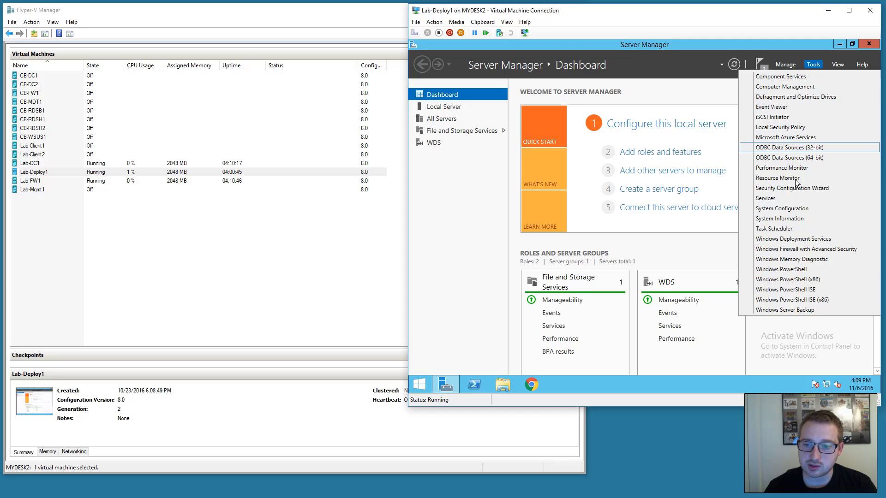
{"action": "left_click", "coordinate": [801, 239]}
Pin the WDS console to the taskbar and close Server Manager.
{"action": "right_click", "coordinate": [560, 384]}
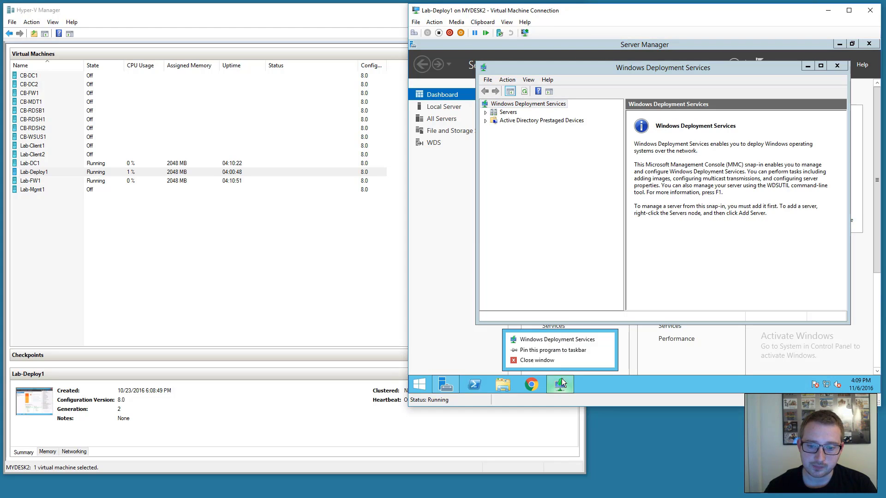
{"action": "left_click", "coordinate": [539, 351]}
{"action": "left_click", "coordinate": [869, 44]}
{"action": "left_click_drag", "start_coordinate": [751, 68], "coordinate": [759, 63]}
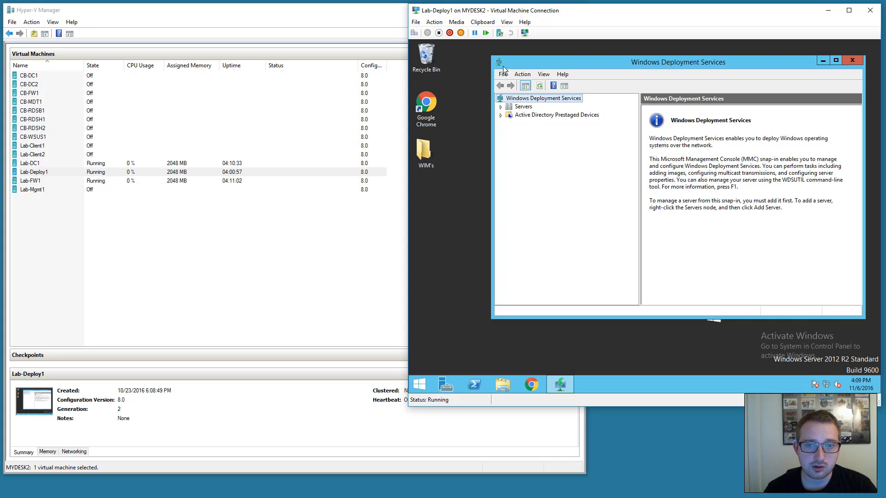
Check the sizes of 2012r2.wim, 10LTSB.wim and boot.wim in the desktop WIM's folder.
{"action": "double_click", "coordinate": [422, 152]}
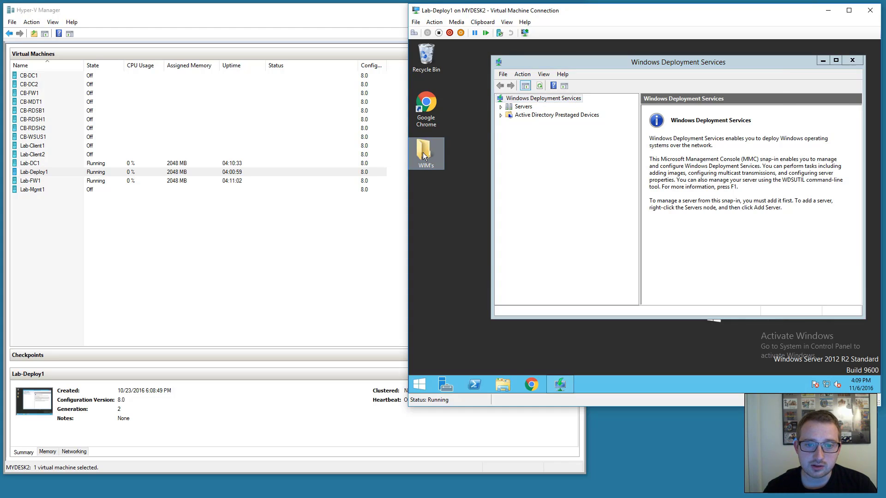
{"action": "left_click", "coordinate": [525, 139]}
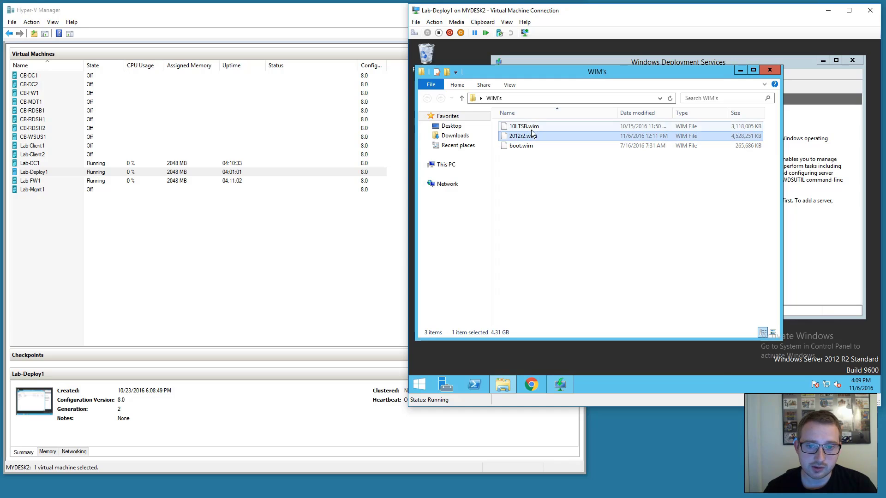
{"action": "left_click", "coordinate": [533, 126]}
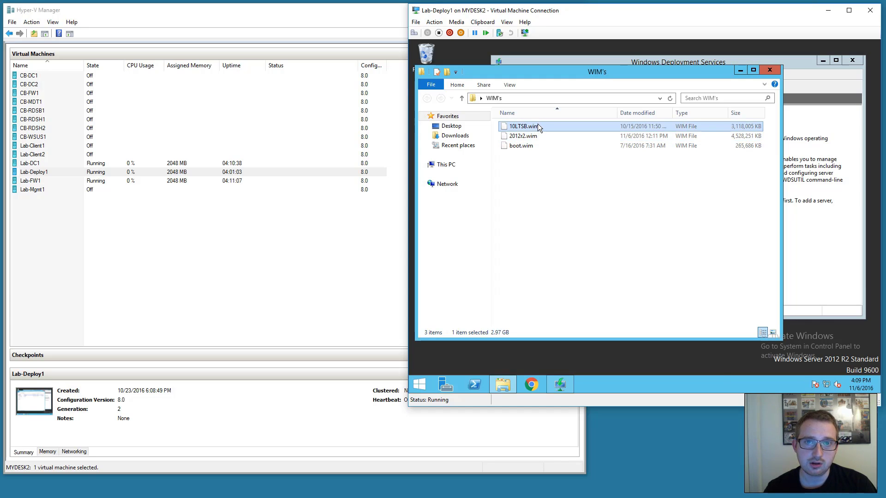
{"action": "left_click", "coordinate": [525, 145]}
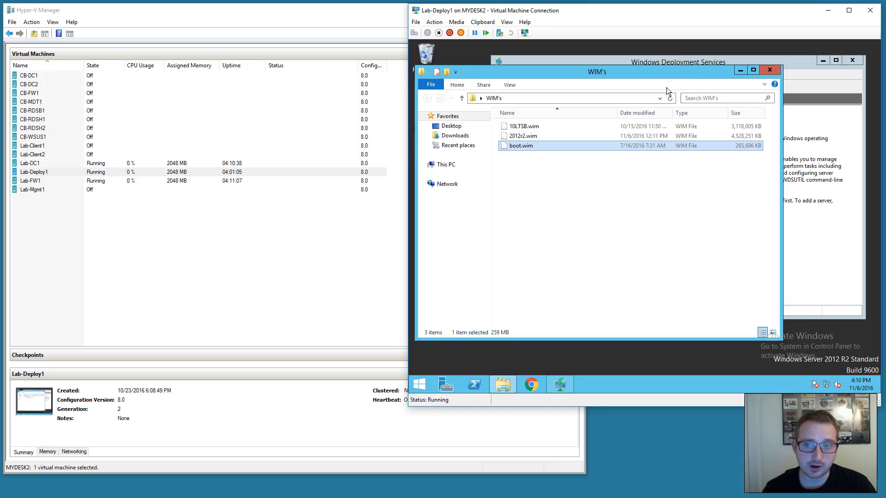
{"action": "left_click", "coordinate": [770, 70]}
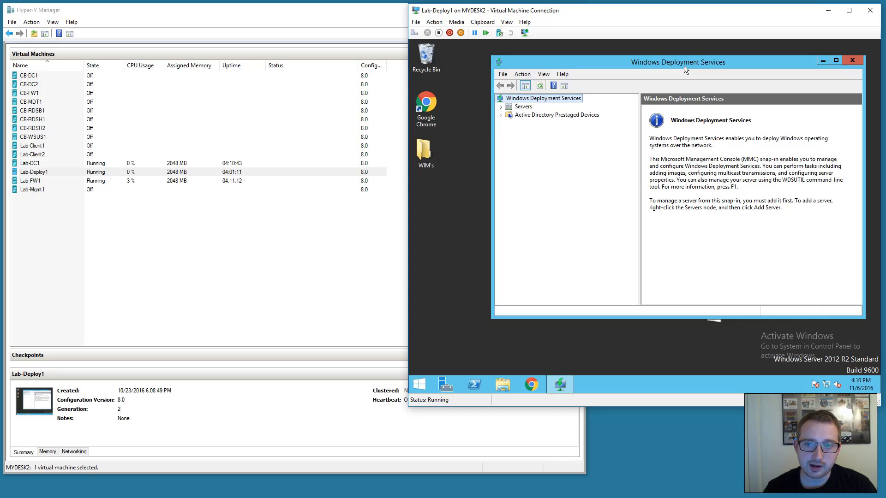
Look for the boot and install images in the DVD's sources folder, then reopen WIM's.
{"action": "left_click", "coordinate": [502, 377]}
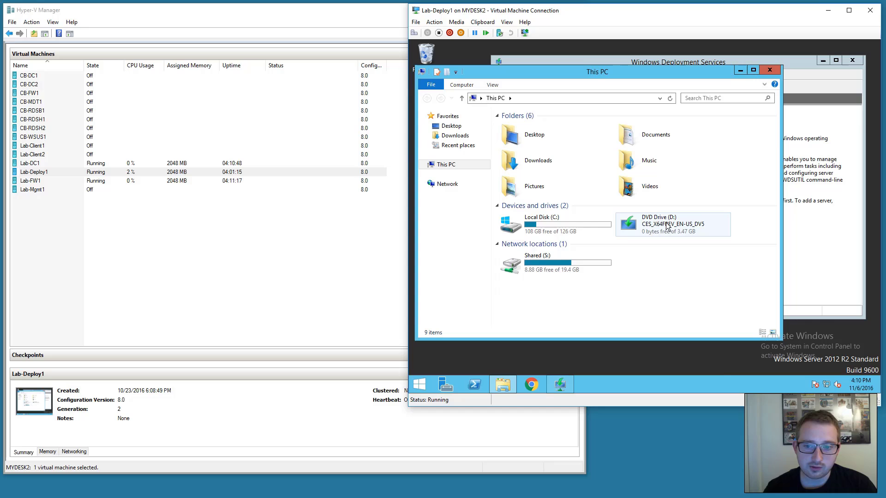
{"action": "right_click", "coordinate": [664, 226]}
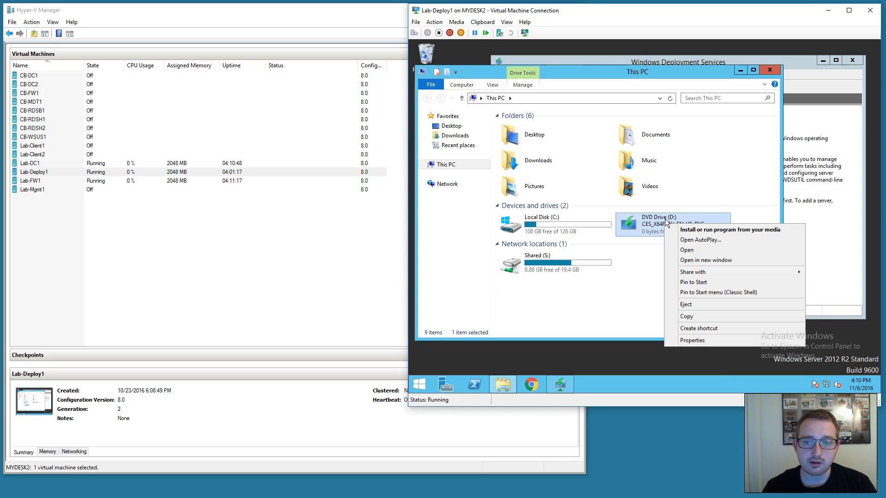
{"action": "left_click", "coordinate": [693, 251]}
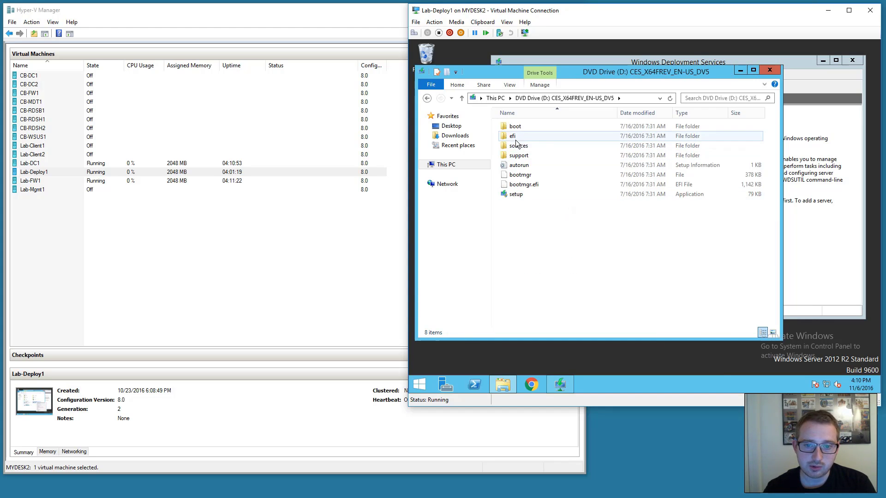
{"action": "double_click", "coordinate": [521, 145]}
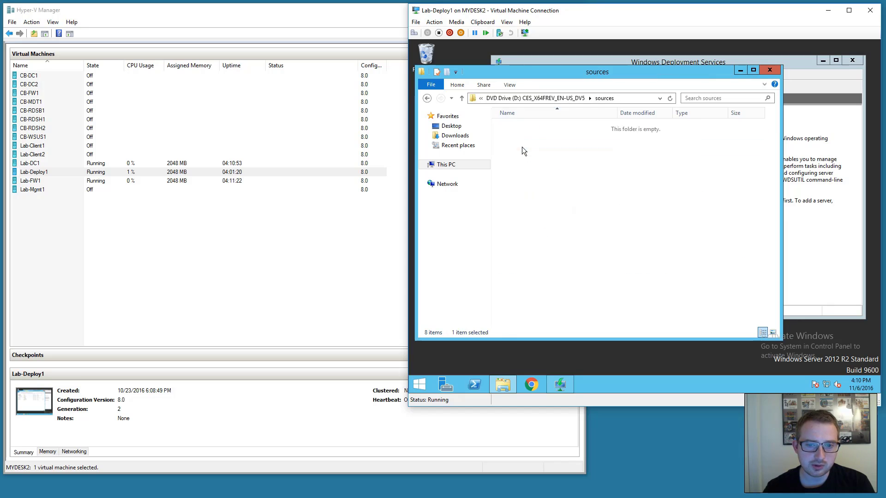
{"action": "type", "text": "boot"}
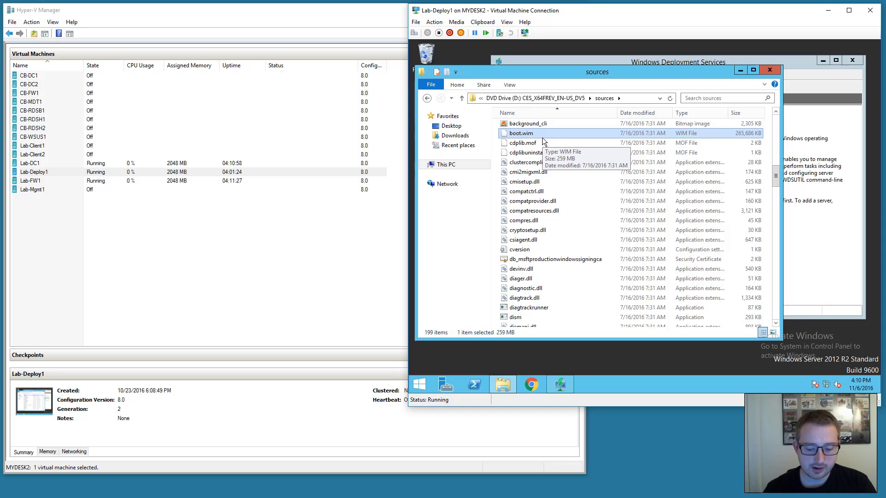
{"action": "type", "text": "install"}
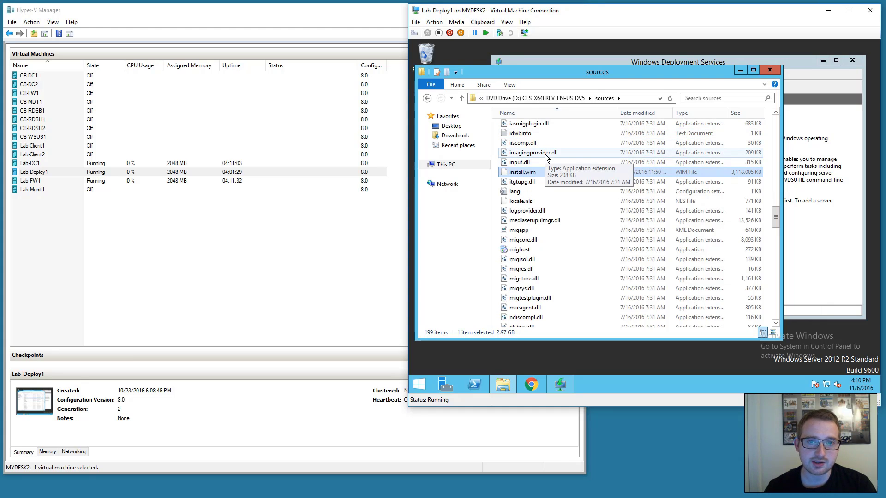
{"action": "left_click_drag", "start_coordinate": [518, 73], "coordinate": [555, 73]}
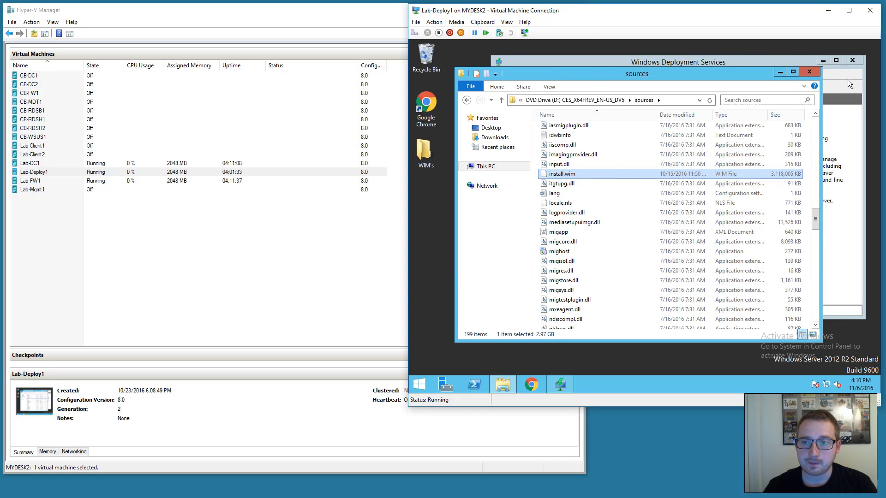
{"action": "left_click", "coordinate": [809, 71]}
{"action": "double_click", "coordinate": [427, 149]}
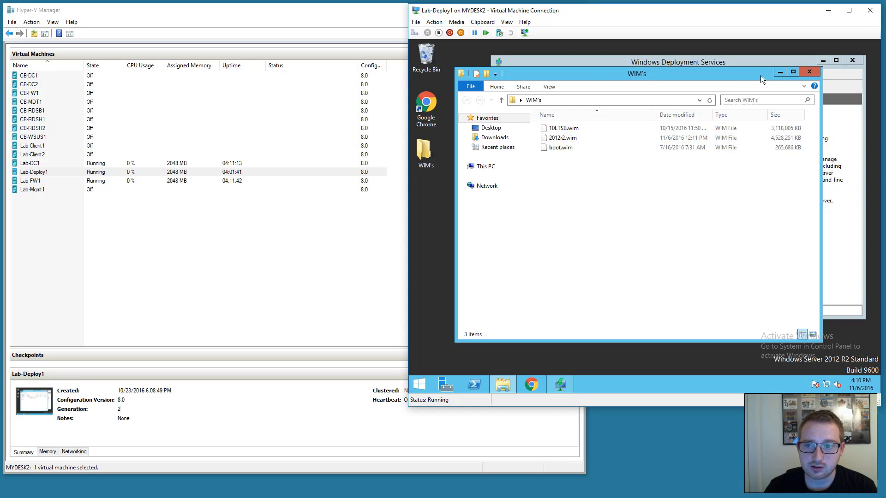
Maximize the WDS console and start Configure Server on Lab-Deploy1.lab.local.
{"action": "left_click", "coordinate": [814, 74]}
{"action": "left_click", "coordinate": [836, 61]}
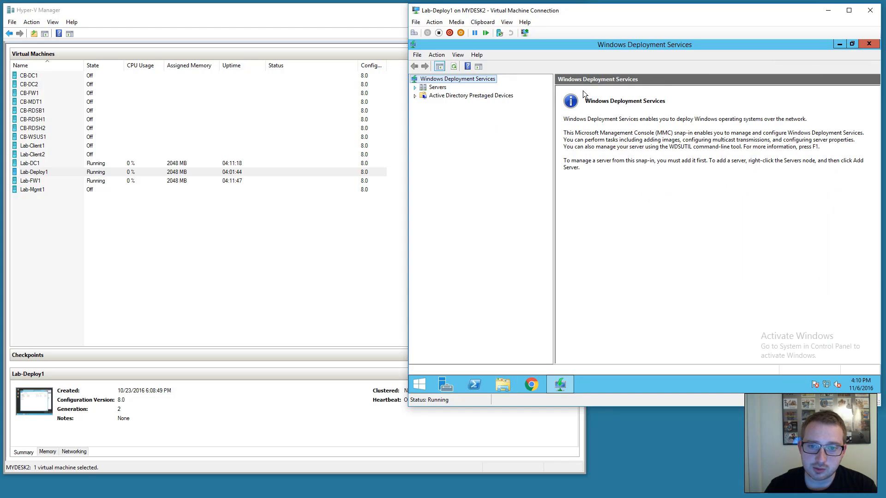
{"action": "left_click", "coordinate": [414, 87]}
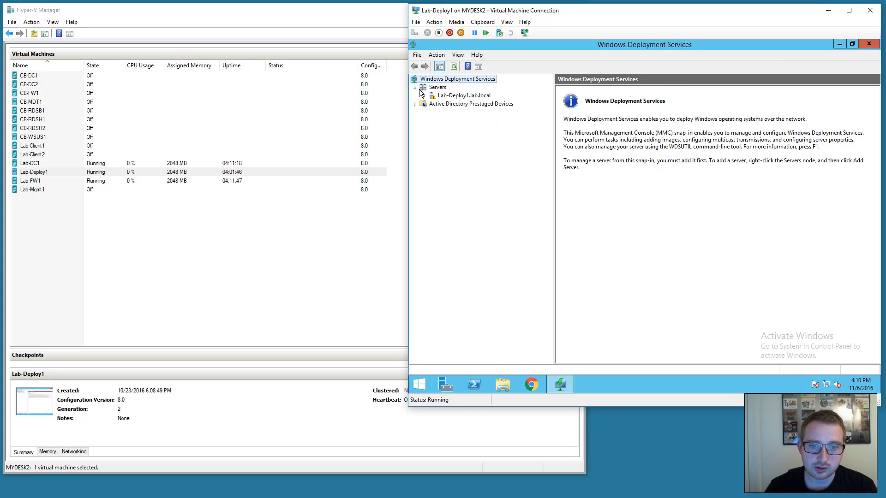
{"action": "right_click", "coordinate": [444, 95]}
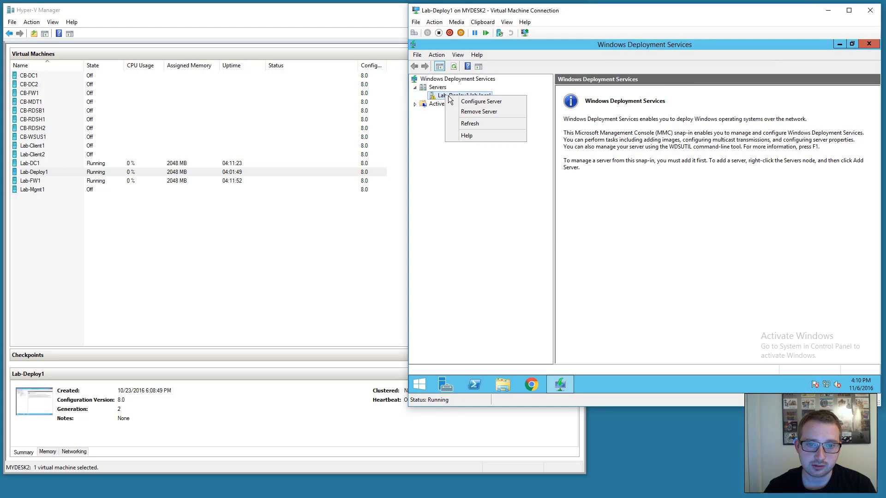
{"action": "left_click", "coordinate": [481, 101]}
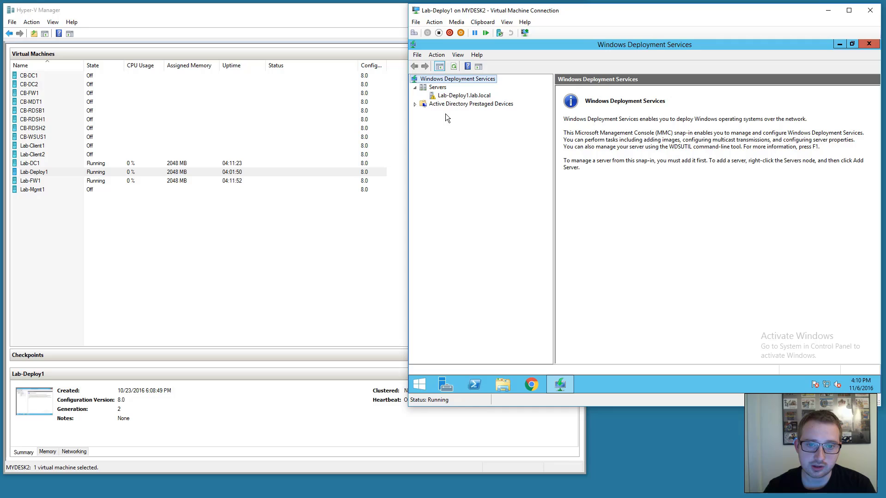
{"action": "right_click", "coordinate": [477, 98]}
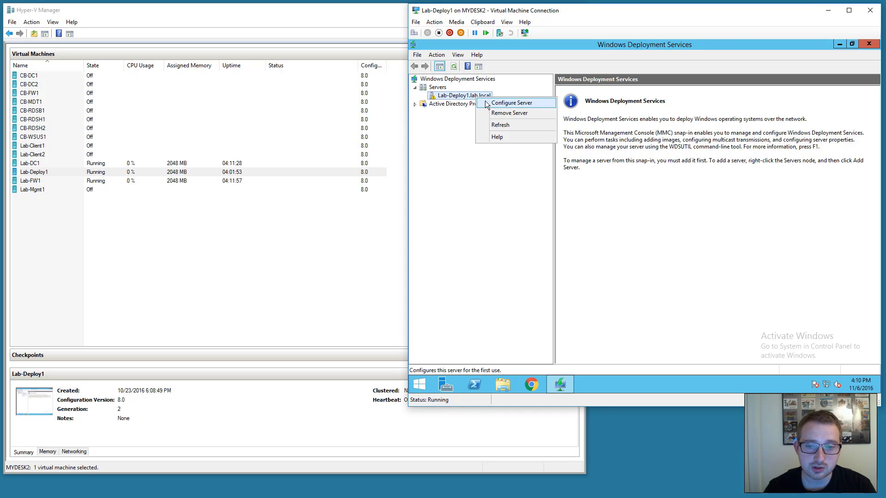
{"action": "left_click", "coordinate": [485, 104]}
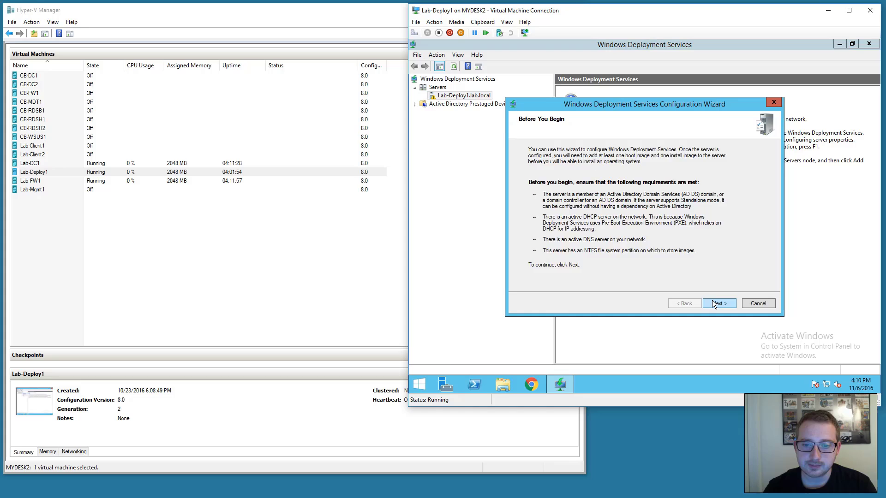
Configure the server with Active Directory integration, C:\RemoteInstall, and PXE responding to all clients.
{"action": "left_click", "coordinate": [716, 303]}
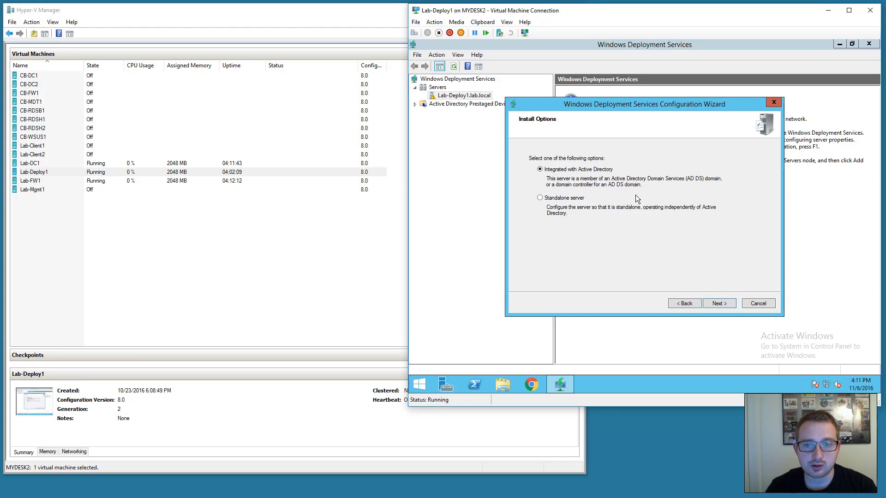
{"action": "left_click", "coordinate": [718, 304]}
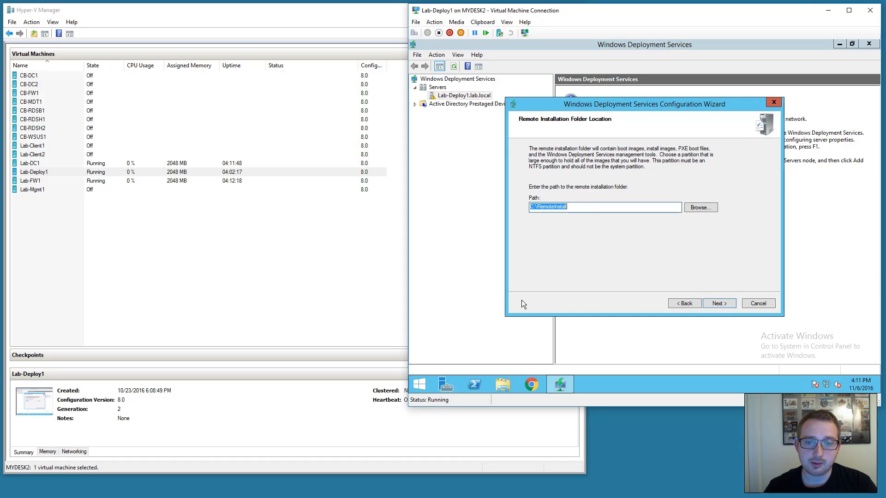
{"action": "left_click", "coordinate": [500, 386]}
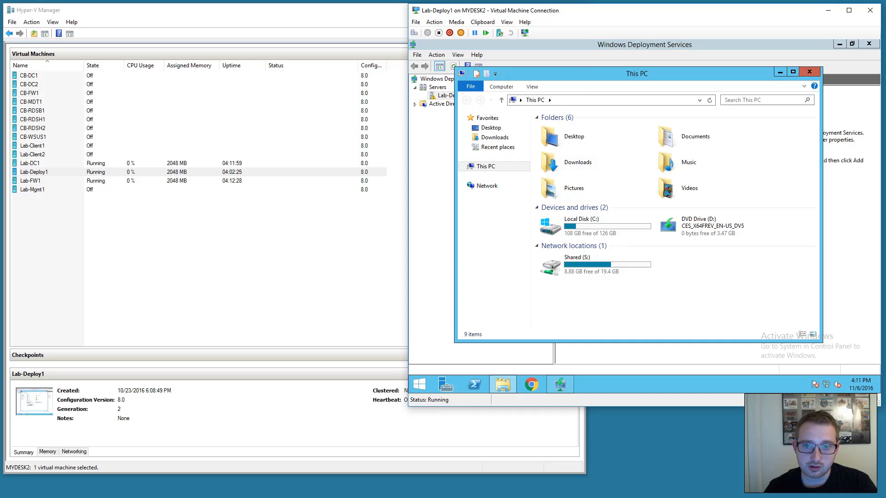
{"action": "left_click_drag", "start_coordinate": [579, 76], "coordinate": [586, 69]}
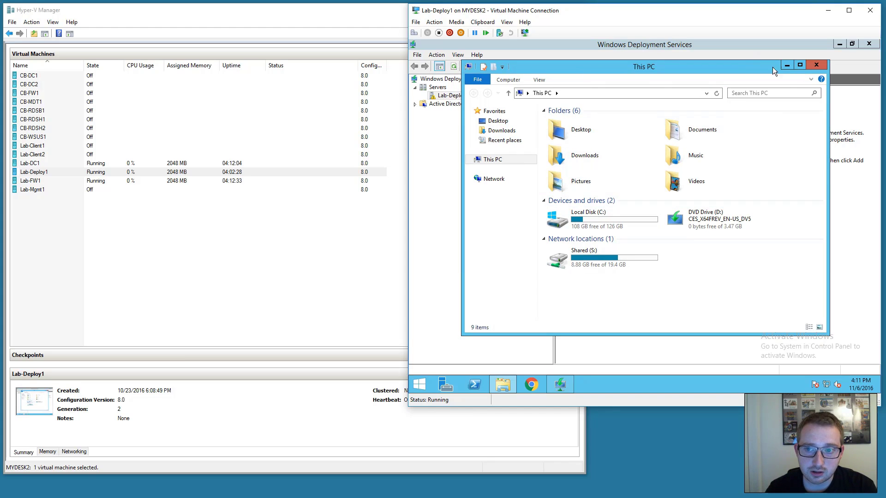
{"action": "left_click", "coordinate": [786, 65]}
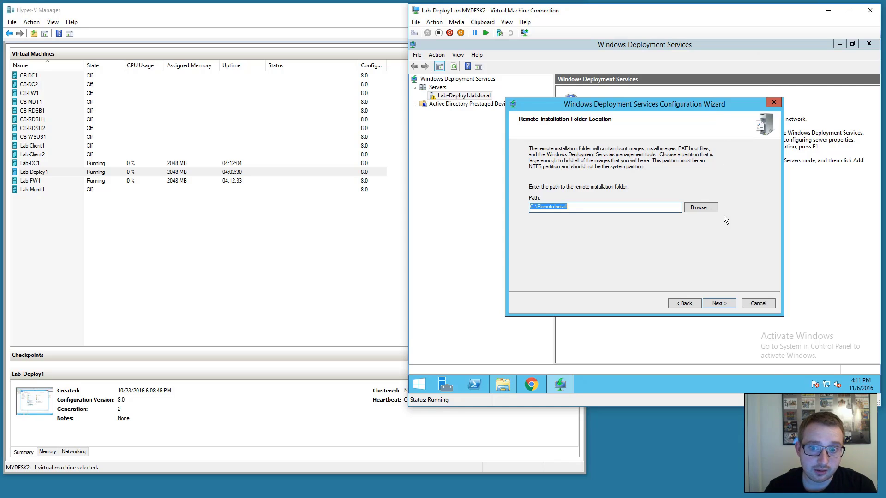
{"action": "left_click", "coordinate": [718, 304]}
{"action": "left_click", "coordinate": [692, 239]}
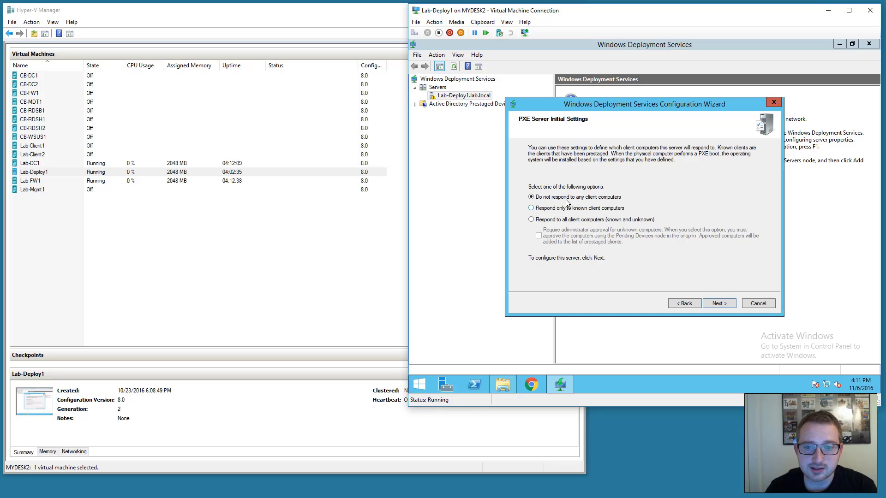
{"action": "left_click", "coordinate": [543, 221]}
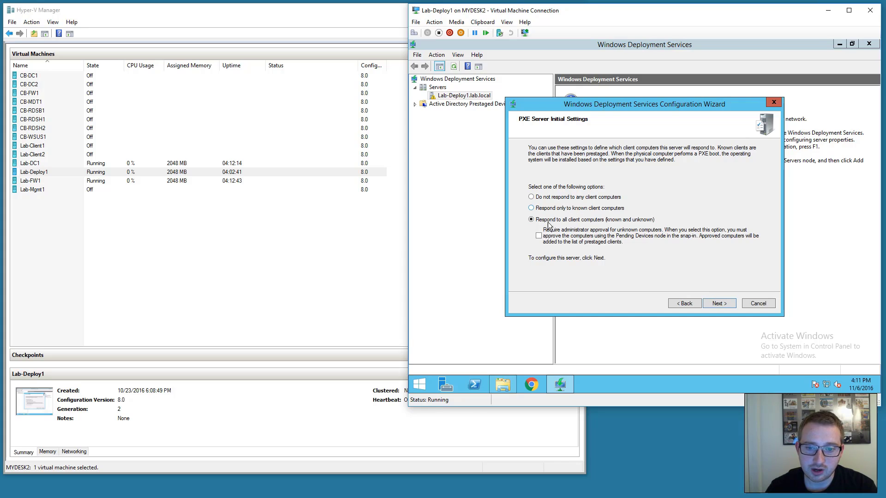
{"action": "left_click", "coordinate": [724, 300]}
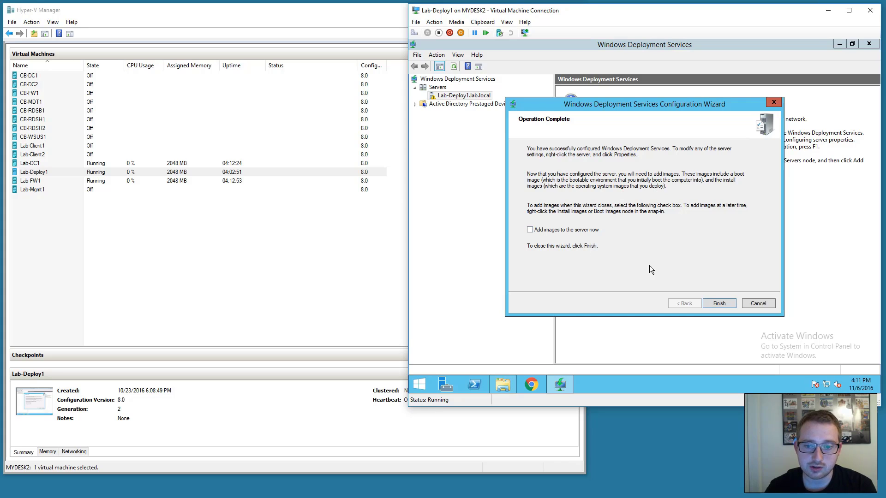
{"action": "left_click", "coordinate": [712, 300]}
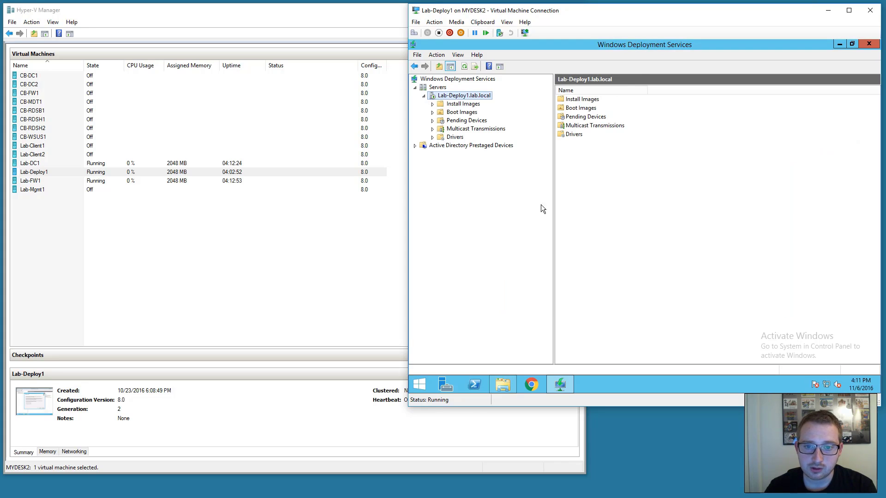
Start adding a boot image and choose boot.wim from the desktop WIM's folder.
{"action": "left_click", "coordinate": [462, 114]}
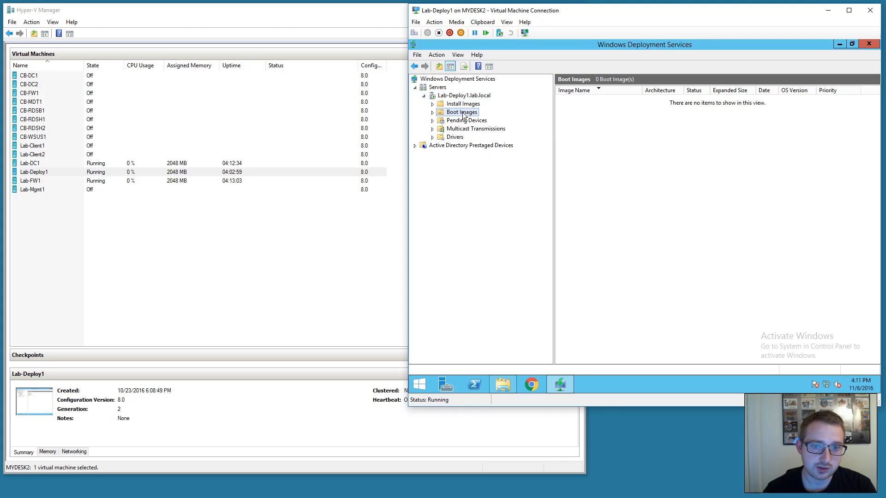
{"action": "right_click", "coordinate": [476, 117]}
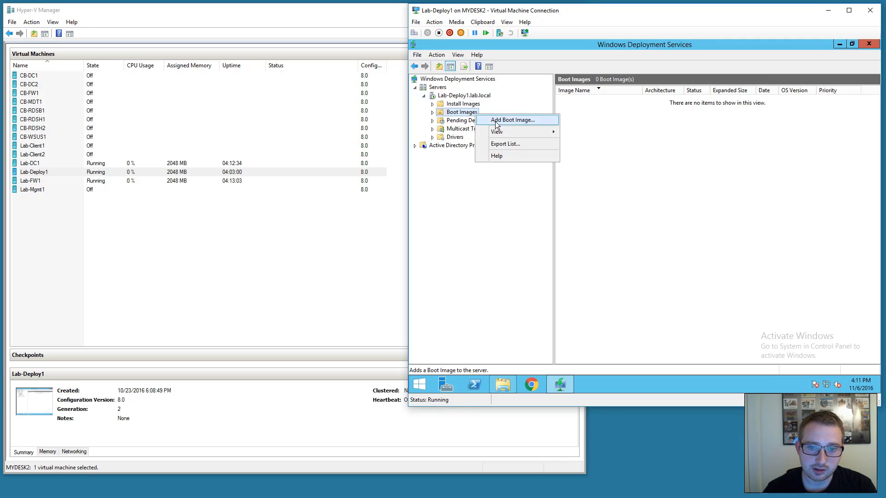
{"action": "left_click", "coordinate": [503, 120]}
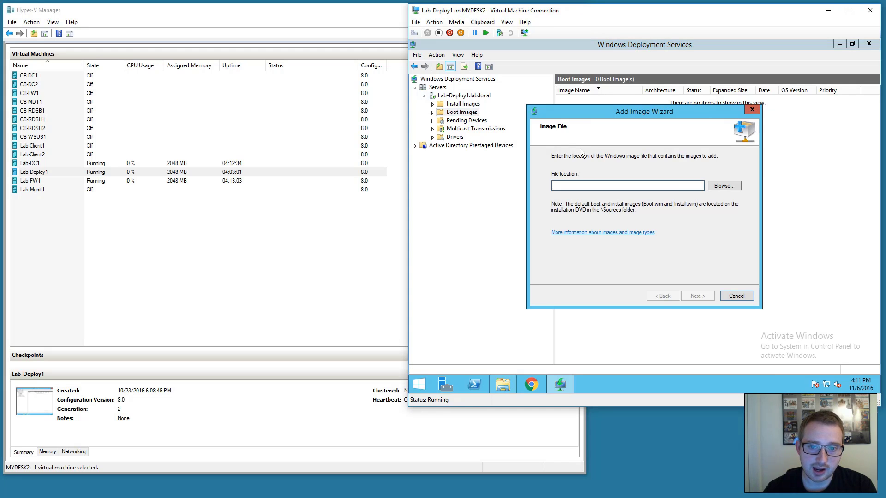
{"action": "left_click", "coordinate": [724, 186]}
{"action": "left_click", "coordinate": [528, 153]}
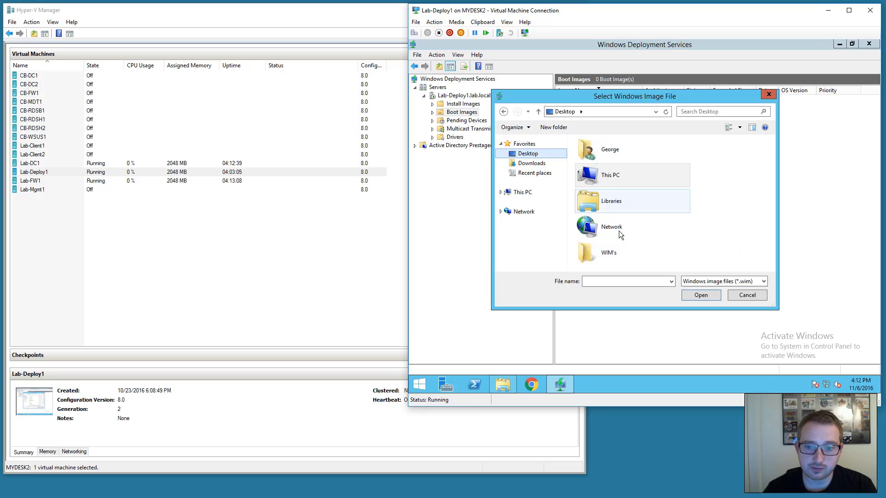
{"action": "double_click", "coordinate": [614, 250]}
{"action": "left_click", "coordinate": [614, 173]}
{"action": "left_click", "coordinate": [699, 294]}
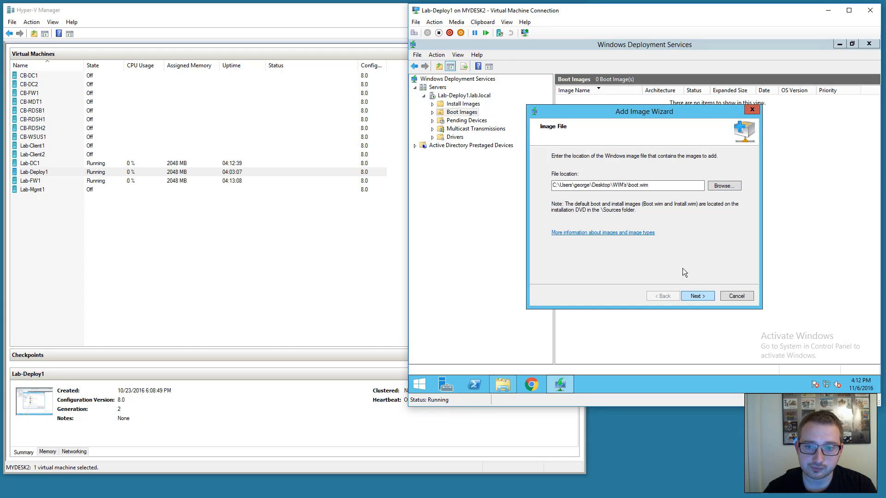
Add boot.wim with its default name and select the new Microsoft Windows Setup (x64) image.
{"action": "left_click", "coordinate": [697, 294]}
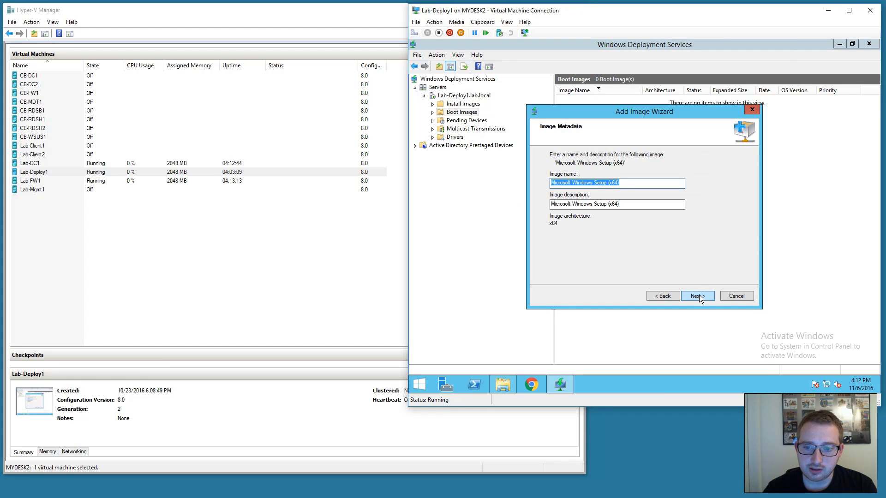
{"action": "left_click", "coordinate": [698, 297]}
{"action": "left_click", "coordinate": [697, 296]}
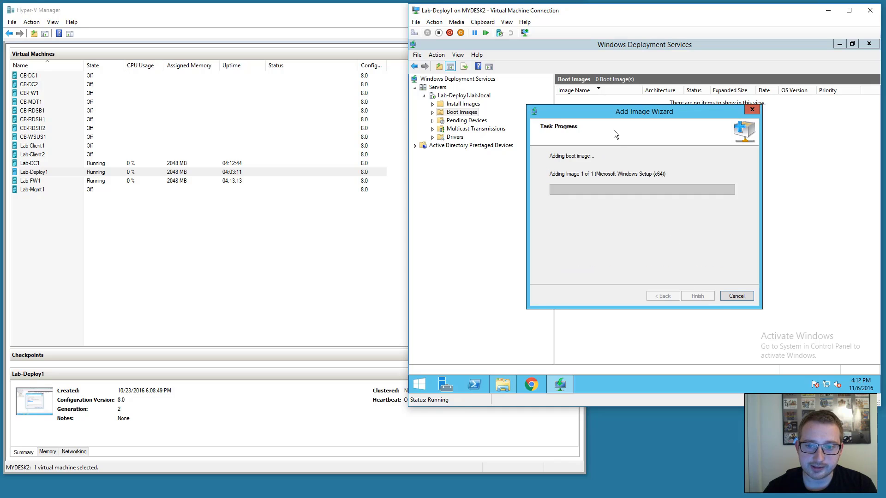
{"action": "left_click_drag", "start_coordinate": [605, 115], "coordinate": [668, 129]}
{"action": "left_click", "coordinate": [760, 310]}
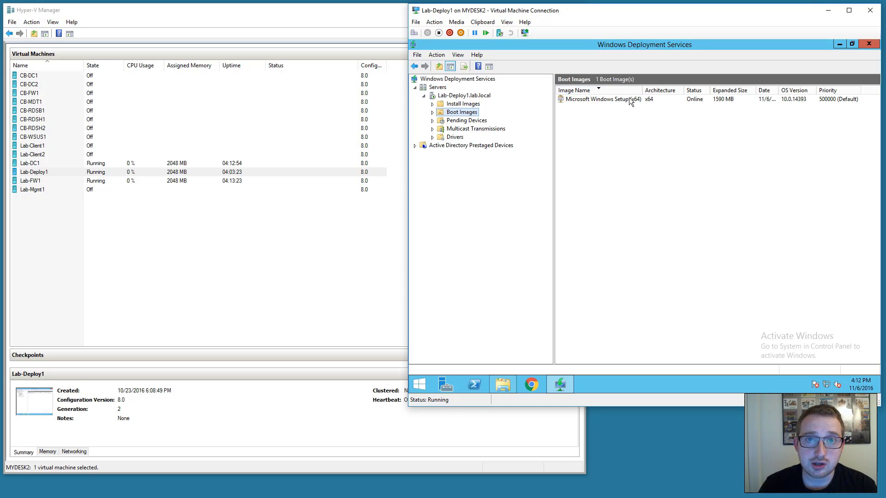
{"action": "left_click", "coordinate": [624, 101]}
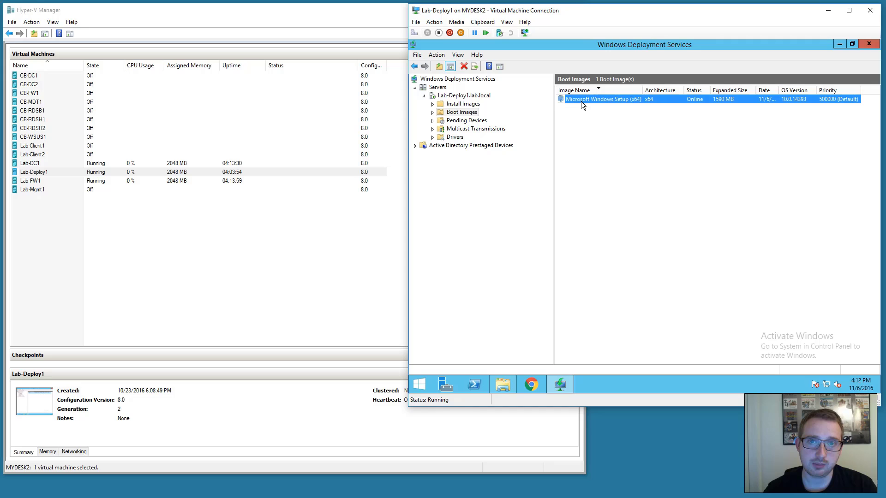
Create install image groups named Client and Server under Install Images.
{"action": "left_click", "coordinate": [452, 110]}
{"action": "left_click", "coordinate": [457, 104]}
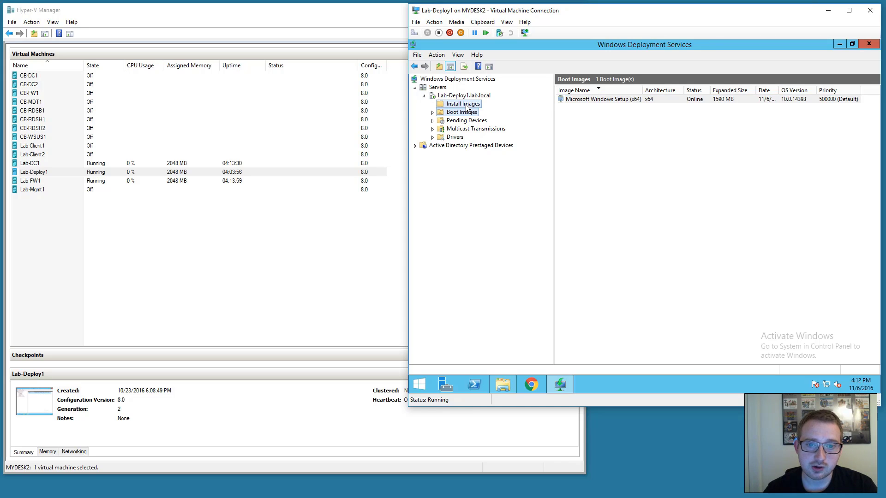
{"action": "right_click", "coordinate": [465, 104]}
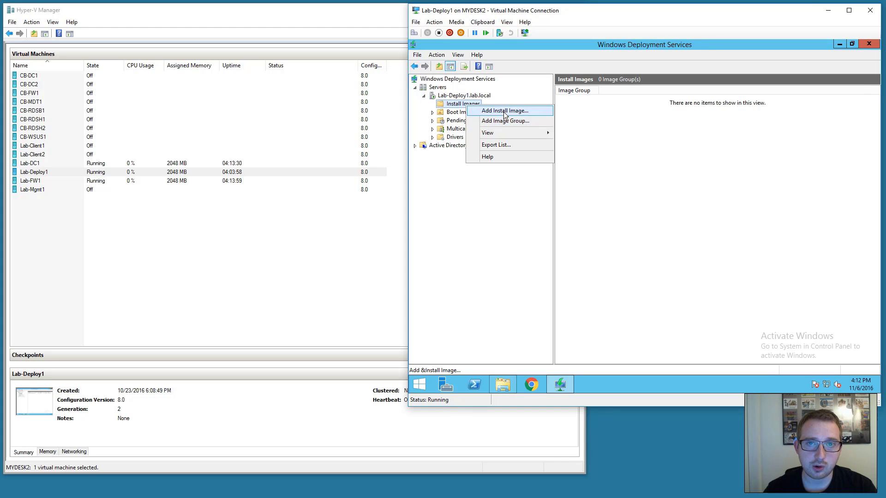
{"action": "left_click", "coordinate": [505, 119]}
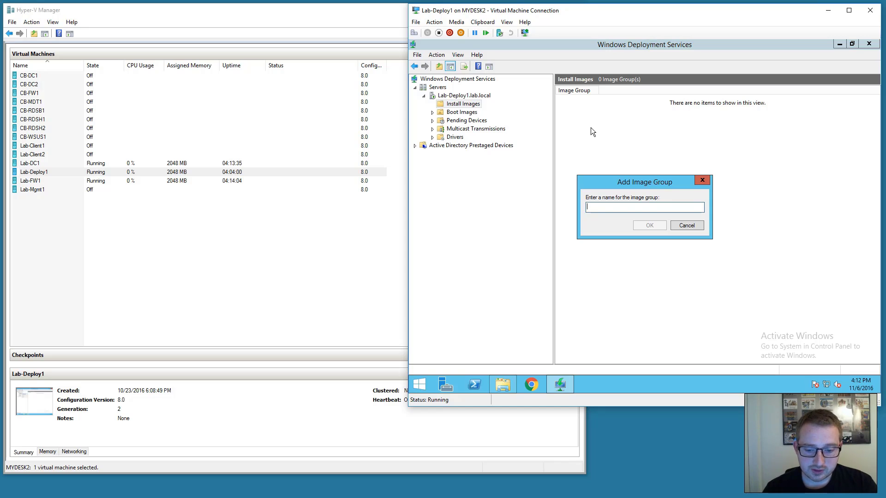
{"action": "type", "text": "Client"}
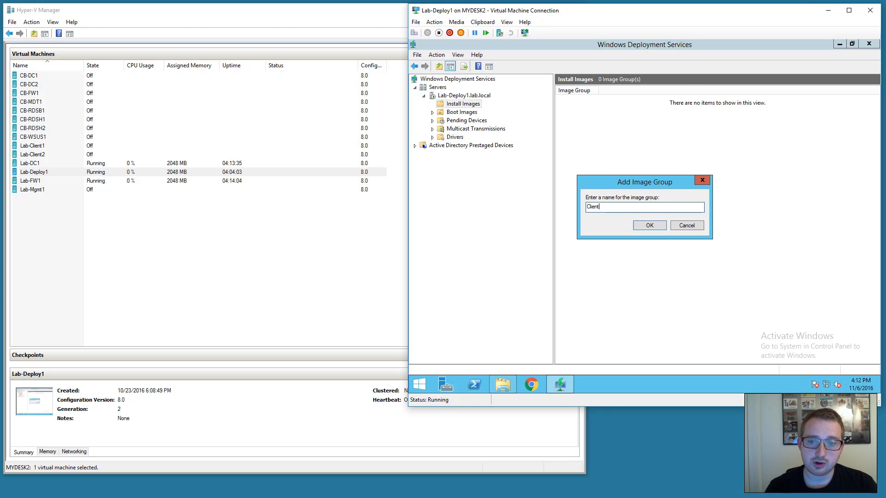
{"action": "key", "text": "Return"}
{"action": "left_click", "coordinate": [463, 103]}
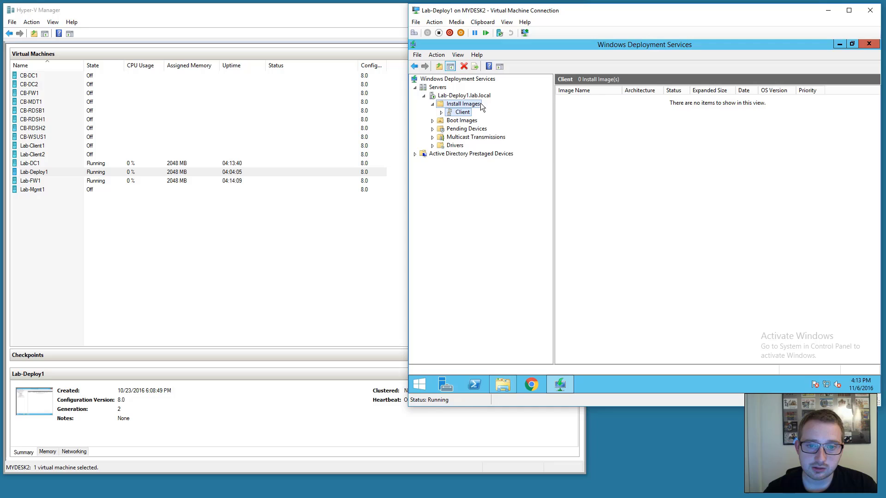
{"action": "right_click", "coordinate": [474, 104]}
{"action": "left_click", "coordinate": [499, 120]}
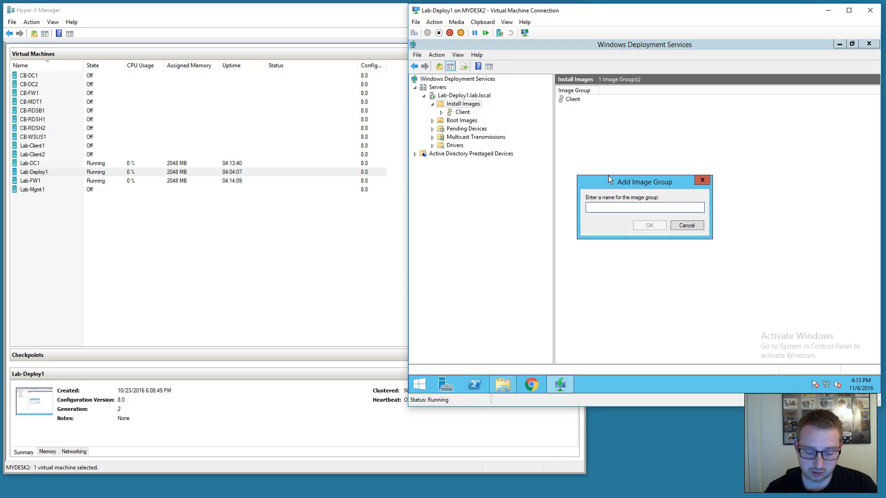
{"action": "type", "text": "Server"}
{"action": "key", "text": "Return"}
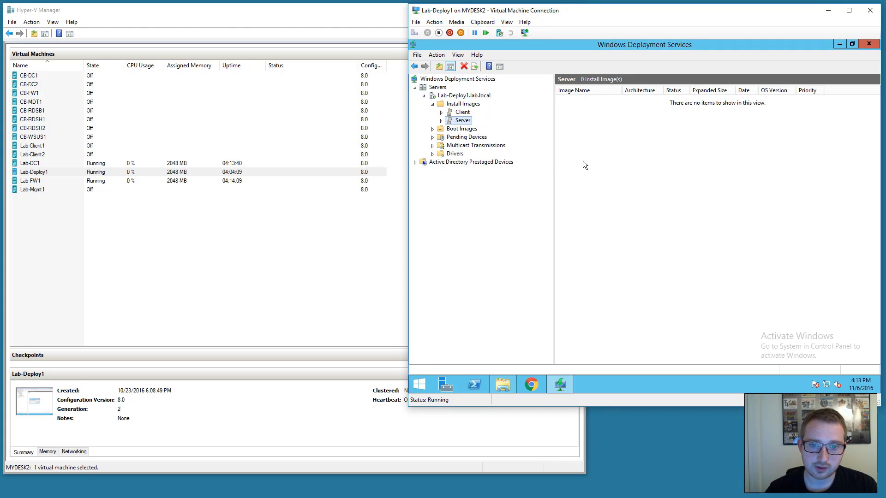
Add Windows Server 2012 R2 from 2012r2.wim to the Server group.
{"action": "right_click", "coordinate": [466, 121]}
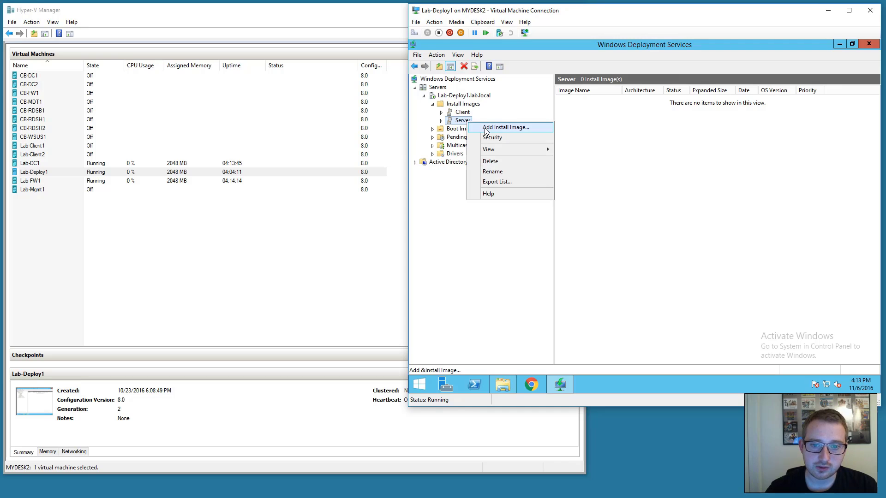
{"action": "left_click", "coordinate": [485, 131]}
{"action": "left_click", "coordinate": [723, 181]}
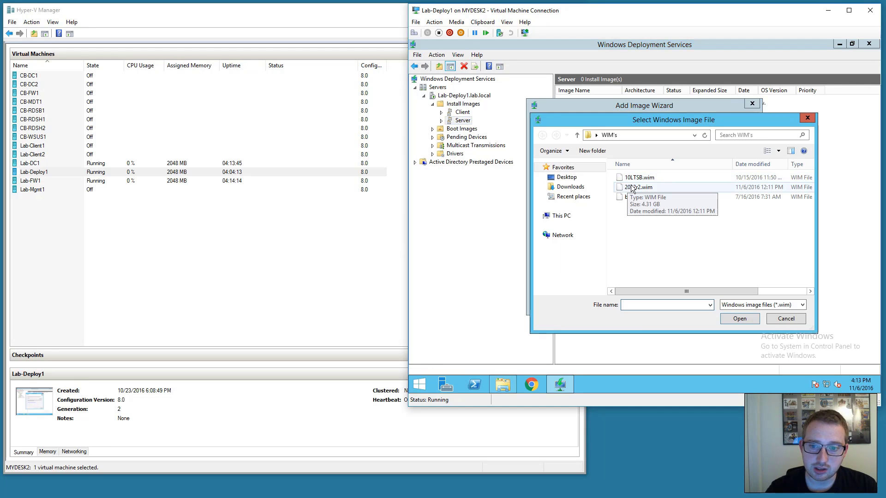
{"action": "left_click", "coordinate": [632, 188]}
{"action": "left_click", "coordinate": [738, 318]}
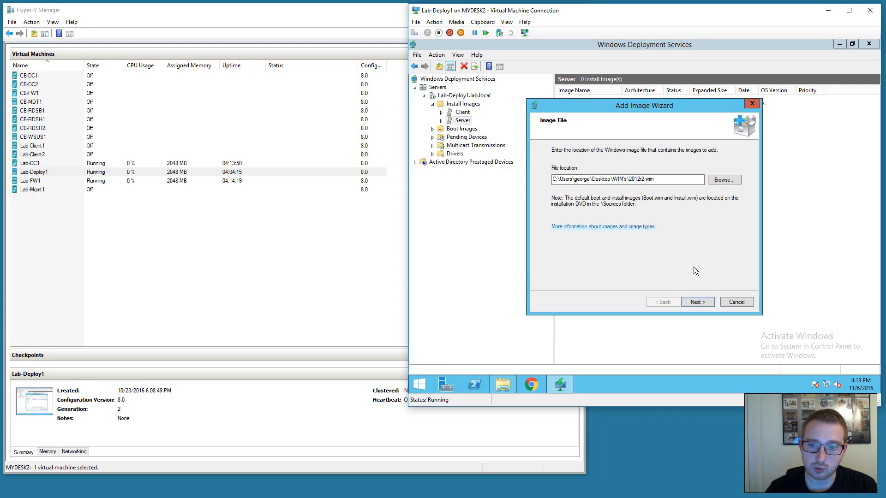
{"action": "left_click", "coordinate": [696, 301]}
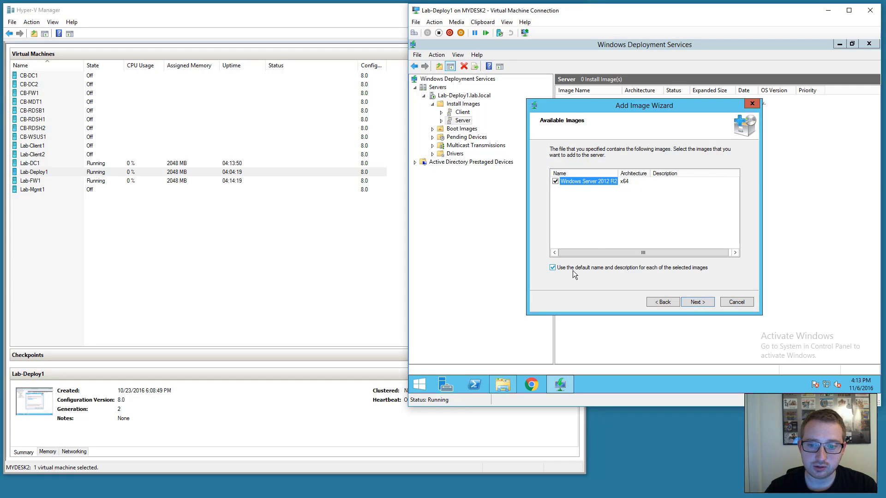
{"action": "left_click", "coordinate": [695, 303]}
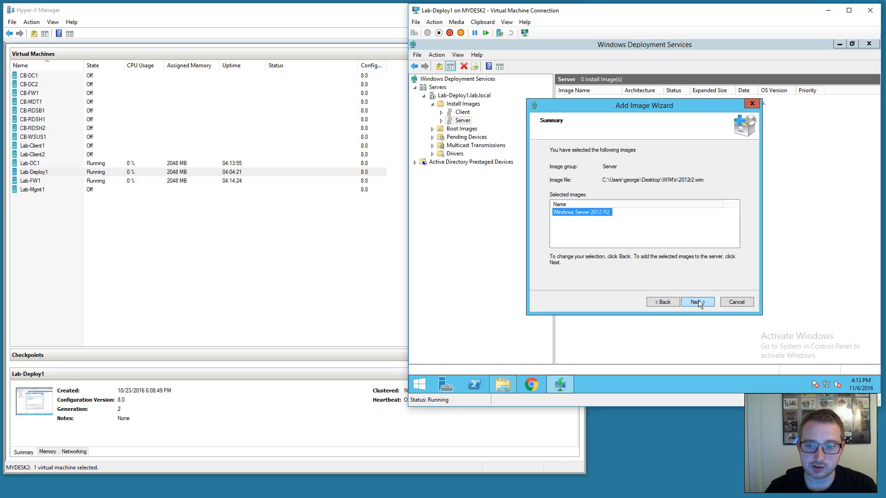
{"action": "left_click", "coordinate": [698, 301]}
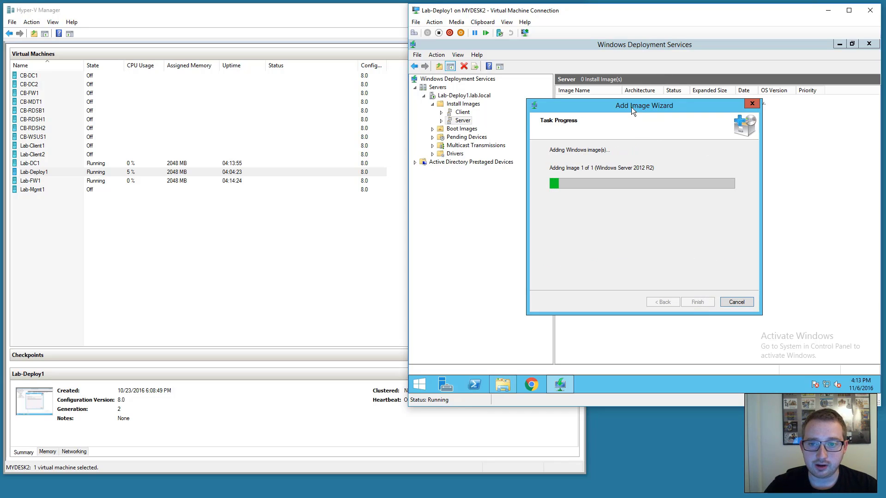
{"action": "left_click_drag", "start_coordinate": [631, 107], "coordinate": [699, 127]}
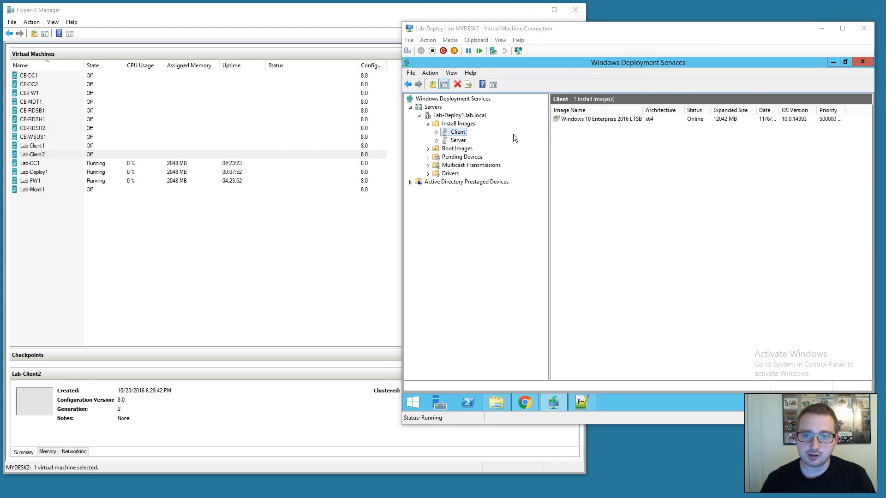
Review the Server group's Windows Server 2012 R2 image alongside the boot images.
{"action": "left_click", "coordinate": [458, 140]}
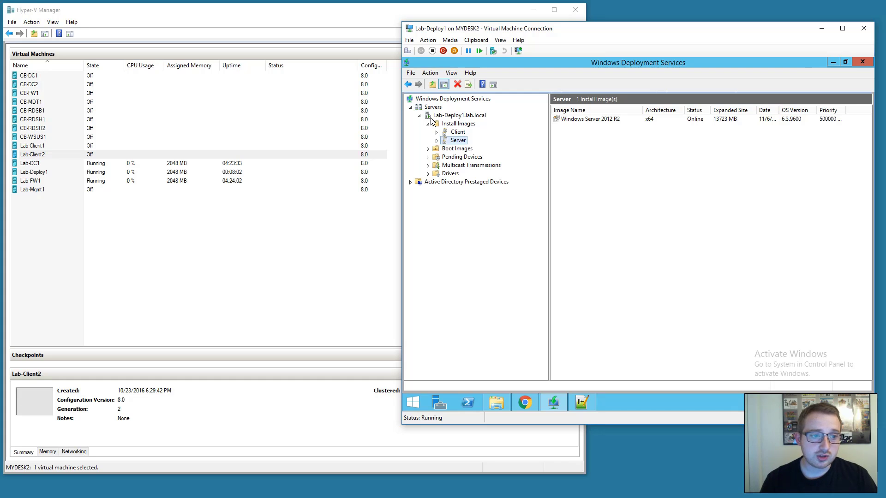
{"action": "left_click", "coordinate": [456, 149]}
{"action": "left_click", "coordinate": [450, 138]}
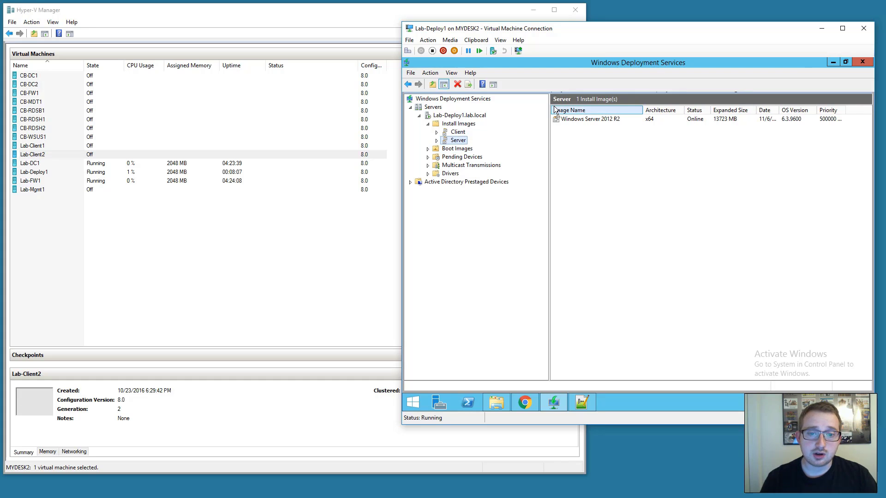
Confirm Lab-Client2's firmware boots from the network adapter first, then start the VM.
{"action": "double_click", "coordinate": [44, 155]}
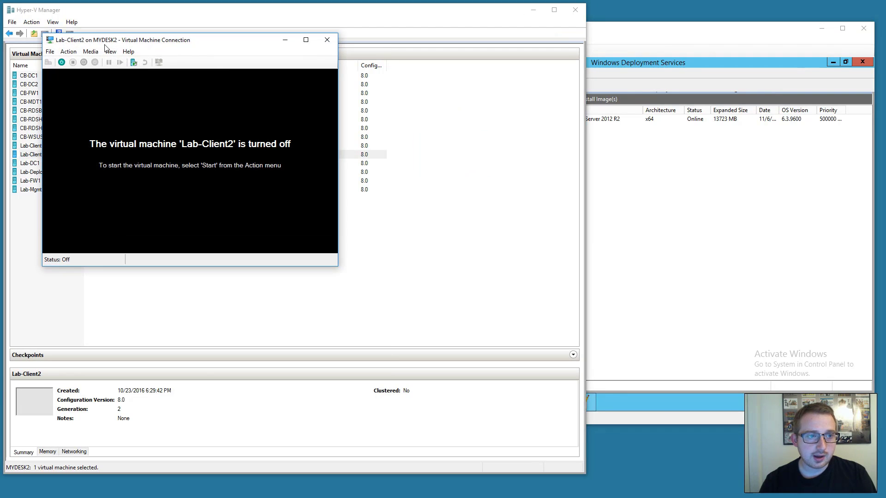
{"action": "left_click", "coordinate": [49, 51]}
{"action": "left_click", "coordinate": [83, 62]}
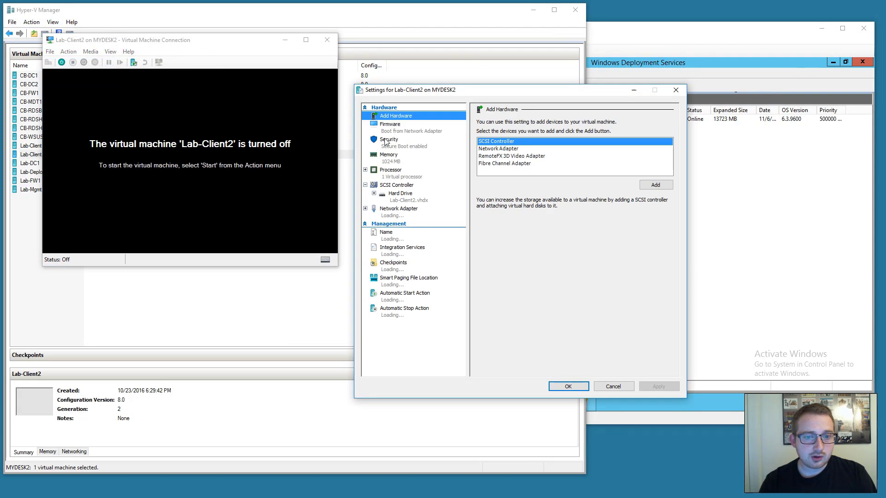
{"action": "left_click", "coordinate": [395, 130]}
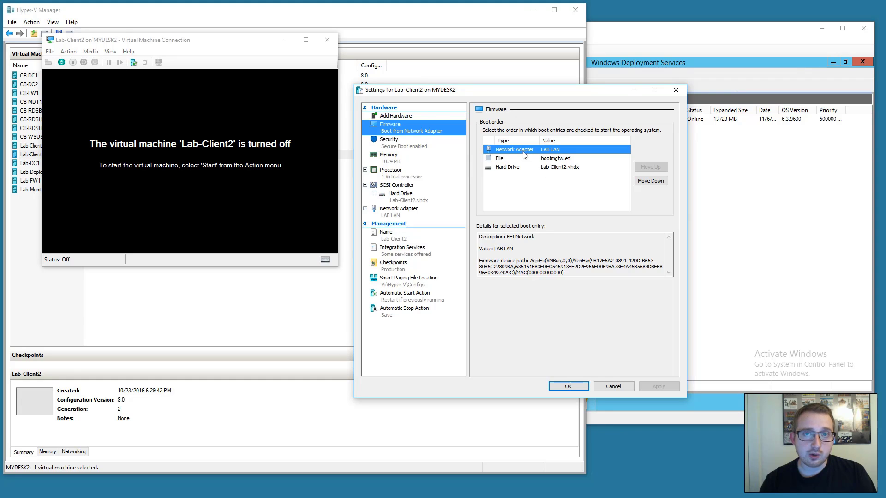
{"action": "left_click", "coordinate": [568, 386]}
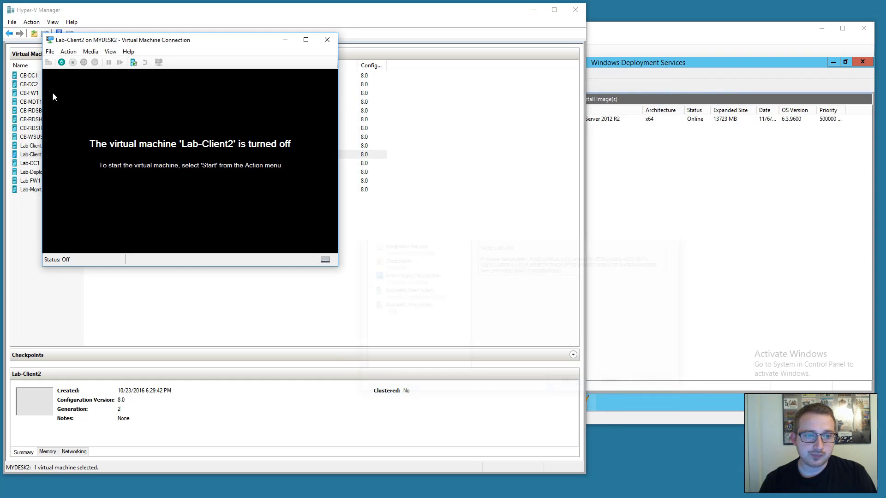
{"action": "left_click", "coordinate": [61, 62]}
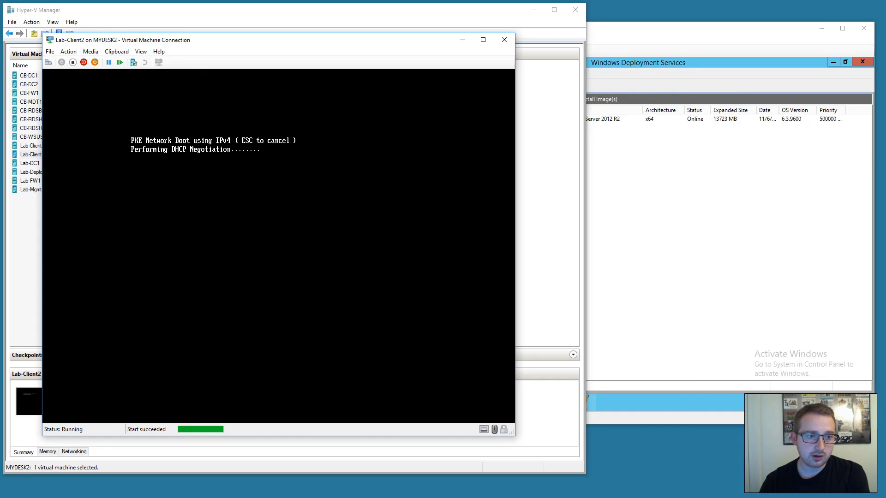
Accept the WDS network boot prompt and continue past Windows Setup's locale page.
{"action": "left_click_drag", "start_coordinate": [213, 41], "coordinate": [233, 37]}
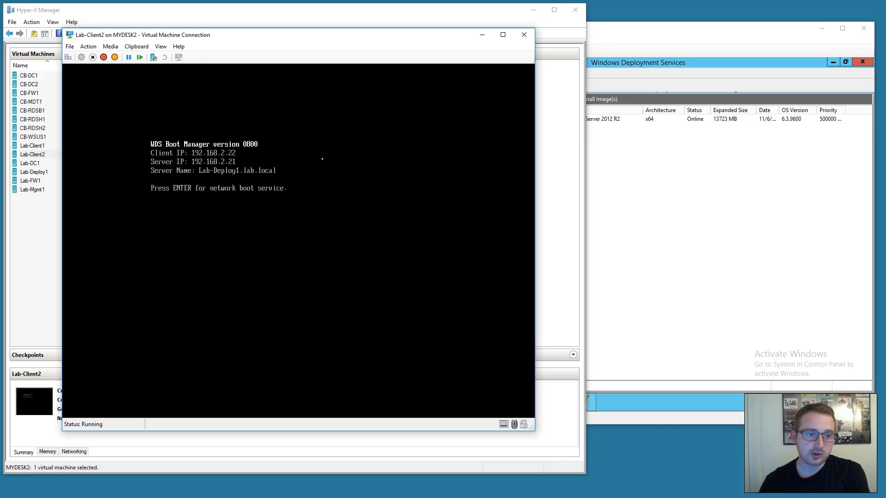
{"action": "key", "text": "Return"}
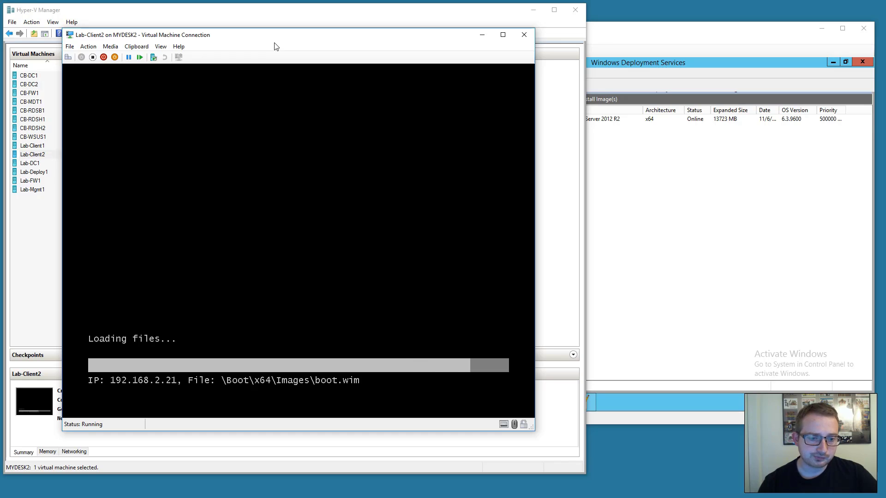
{"action": "left_click_drag", "start_coordinate": [276, 39], "coordinate": [286, 35]}
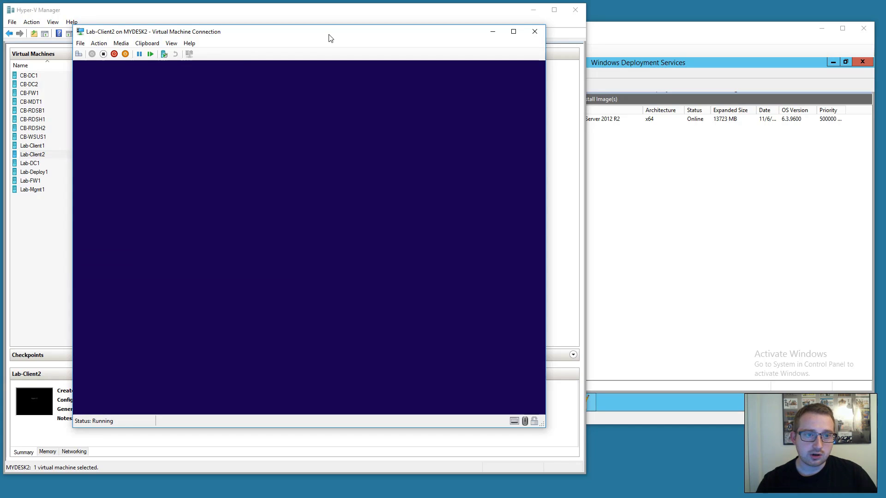
{"action": "left_click_drag", "start_coordinate": [330, 38], "coordinate": [331, 30]}
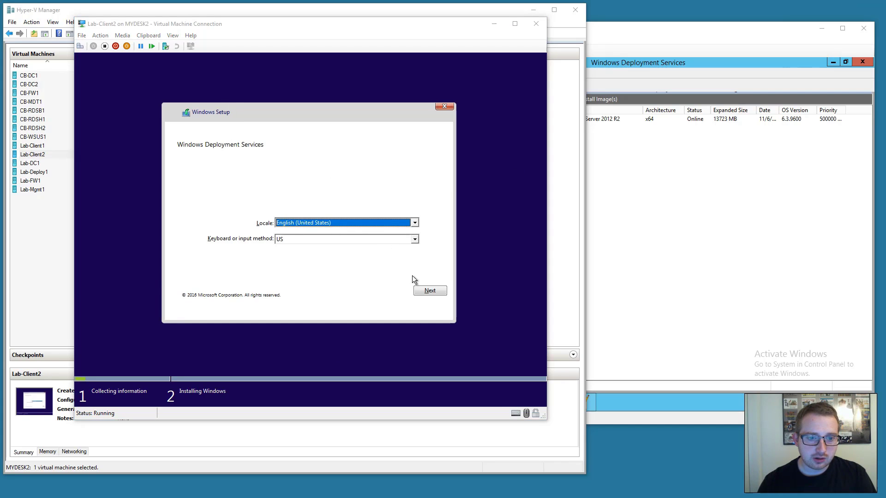
{"action": "left_click", "coordinate": [440, 291]}
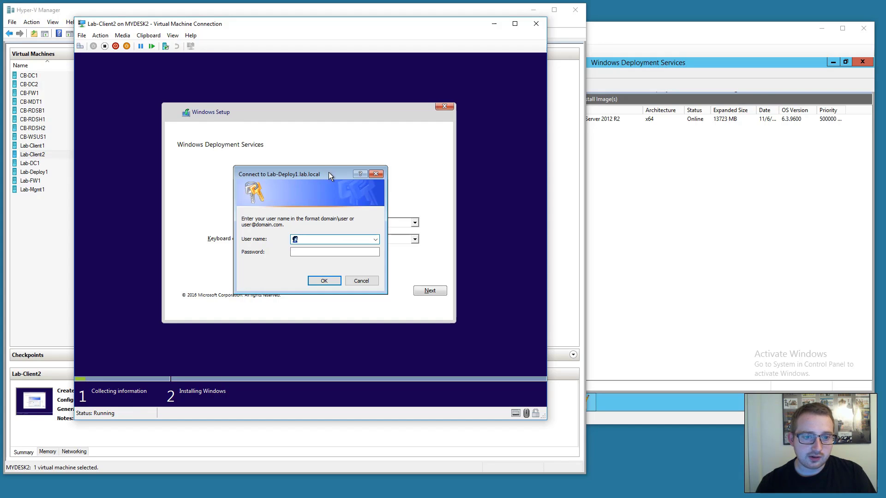
Connect to Lab-Deploy1.lab.local with the domain user name and password.
{"action": "left_click_drag", "start_coordinate": [329, 173], "coordinate": [336, 159]}
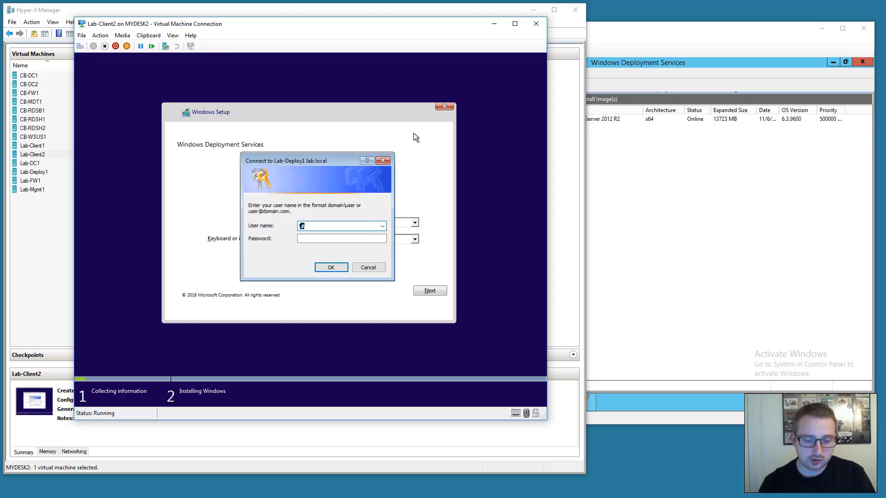
{"action": "type", "text": "lab\\george"}
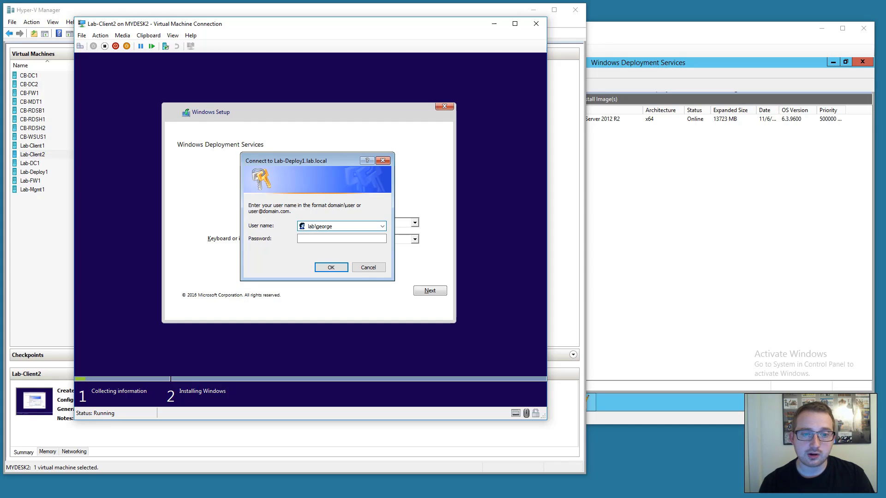
{"action": "key", "text": "Tab"}
{"action": "type", "text": "•••••••"}
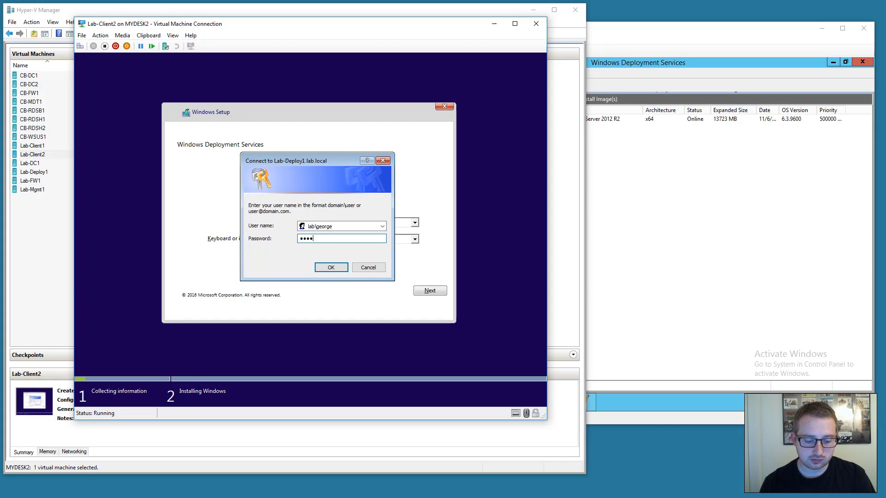
{"action": "key", "text": "Return"}
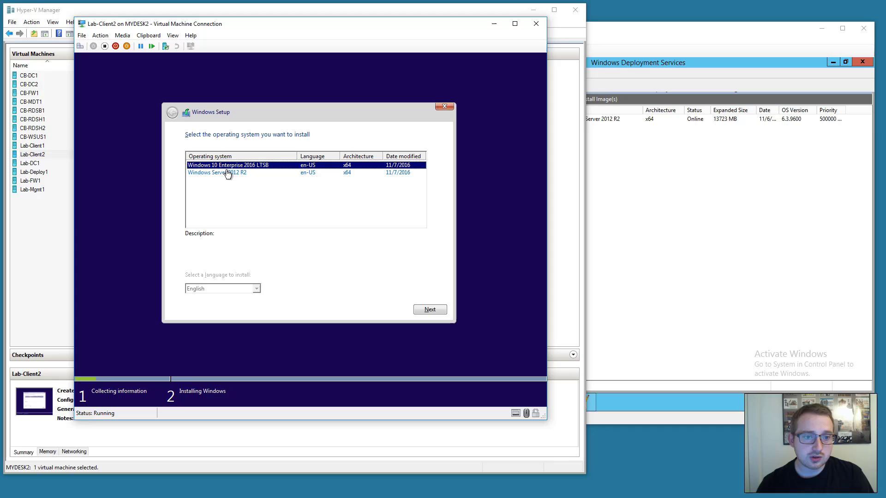
Choose Windows 10 Enterprise 2016 LTSB as the operating system to install.
{"action": "left_click", "coordinate": [256, 174]}
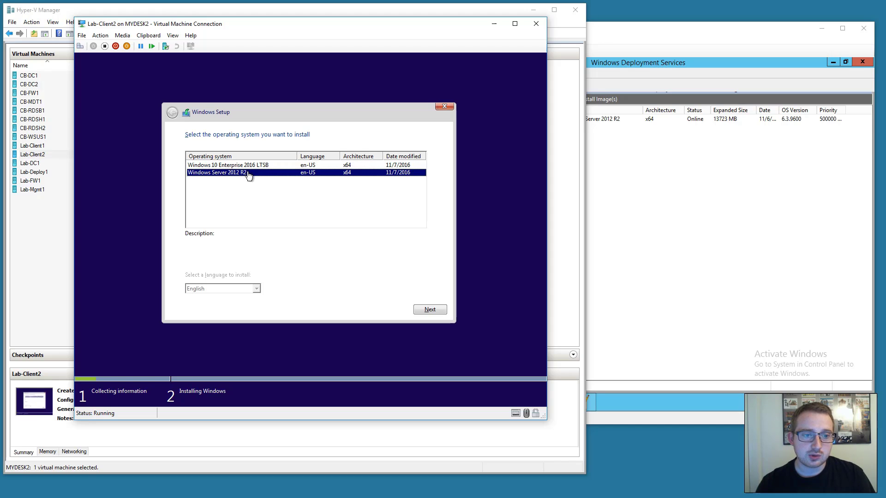
{"action": "left_click", "coordinate": [286, 168]}
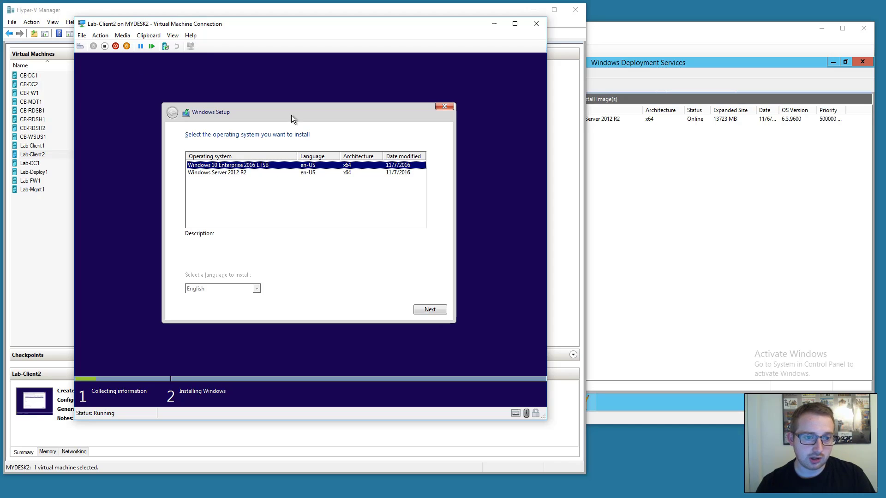
{"action": "left_click", "coordinate": [431, 311]}
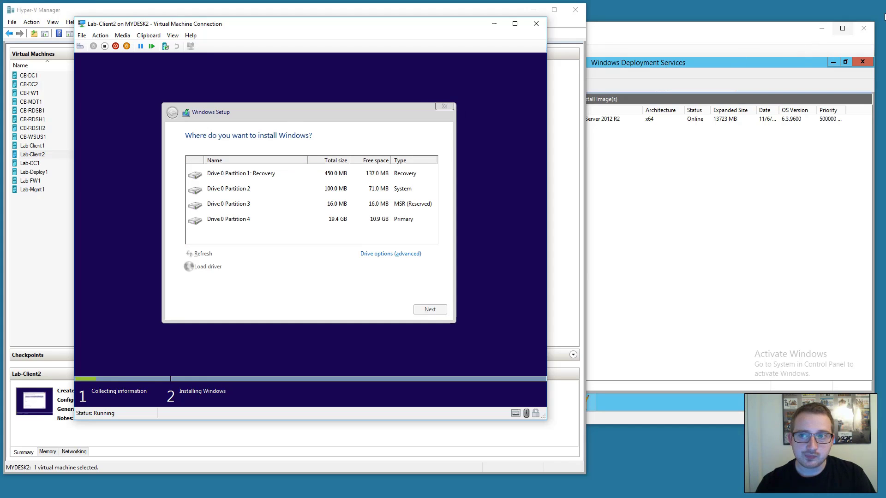
Delete the Recovery and 100 MB System partitions on Drive 0.
{"action": "left_click", "coordinate": [349, 174]}
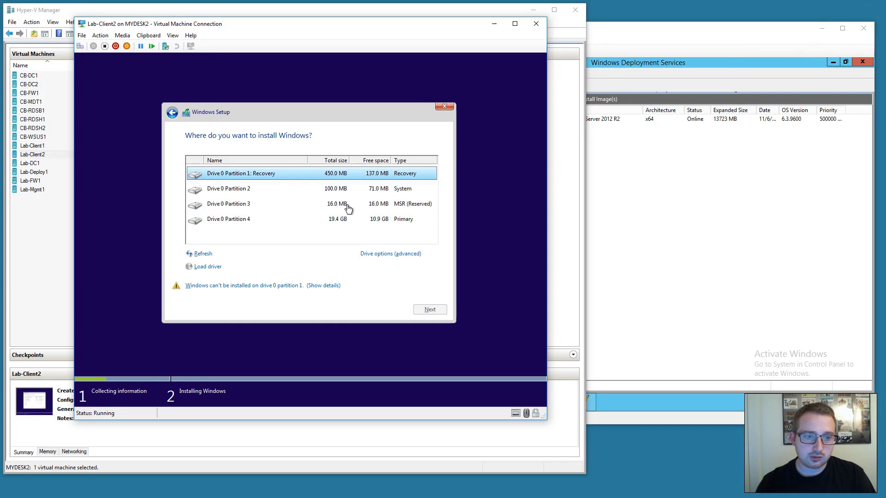
{"action": "left_click", "coordinate": [381, 256]}
{"action": "left_click", "coordinate": [271, 255]}
{"action": "left_click", "coordinate": [368, 272]}
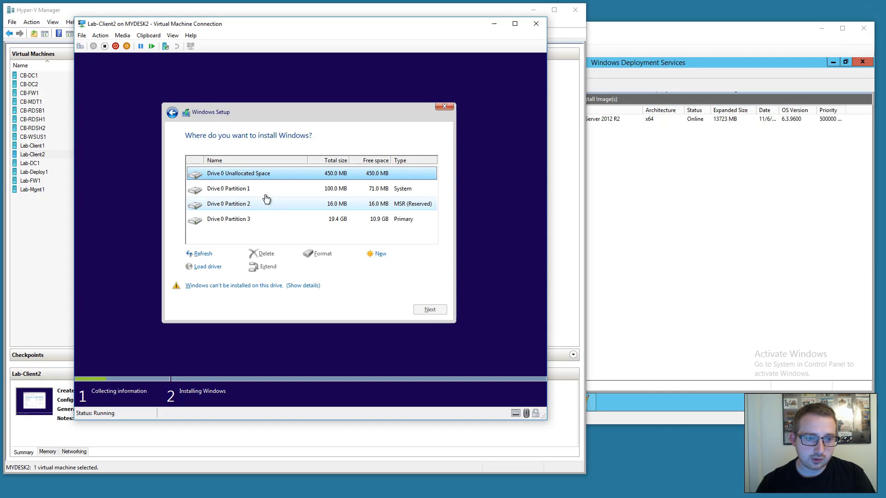
{"action": "left_click", "coordinate": [266, 190]}
{"action": "left_click", "coordinate": [274, 253]}
{"action": "left_click", "coordinate": [362, 262]}
Delete the MSR and 19.4 GB Primary partitions, then install Windows on the 20.0 GB unallocated space.
{"action": "left_click", "coordinate": [272, 189]}
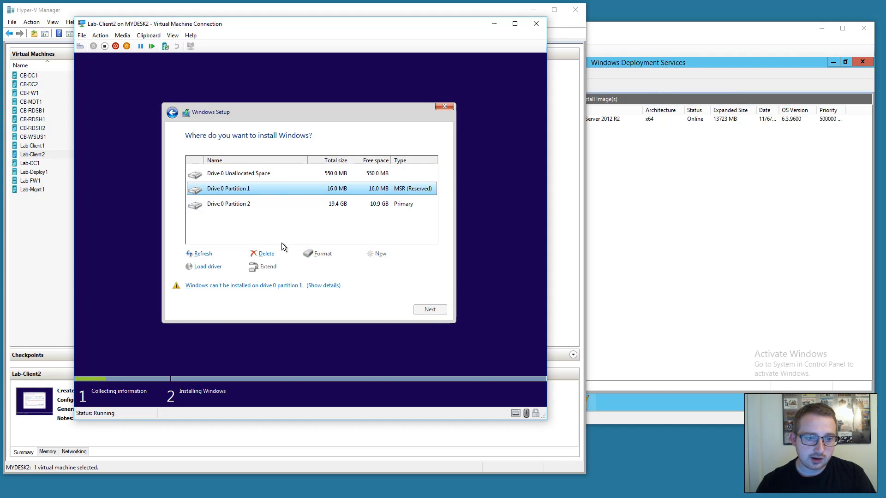
{"action": "left_click", "coordinate": [265, 254]}
{"action": "left_click", "coordinate": [363, 262]}
{"action": "left_click", "coordinate": [274, 190]}
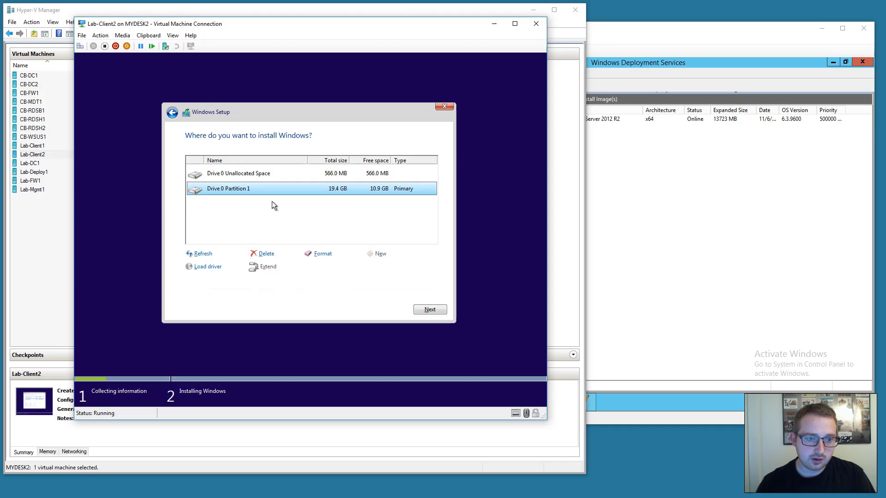
{"action": "left_click", "coordinate": [265, 253]}
{"action": "left_click", "coordinate": [362, 262]}
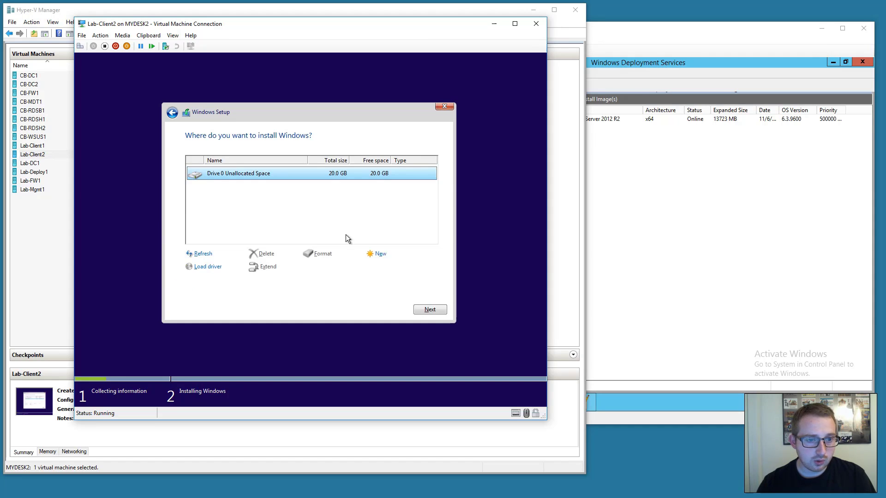
{"action": "left_click", "coordinate": [445, 310]}
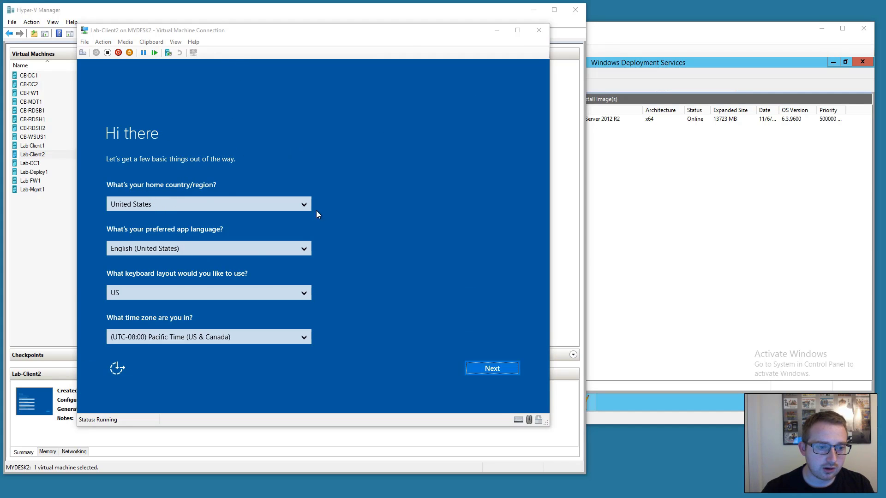
Keep the default region and keyboard, accept the licence terms and choose express settings.
{"action": "left_click", "coordinate": [328, 178]}
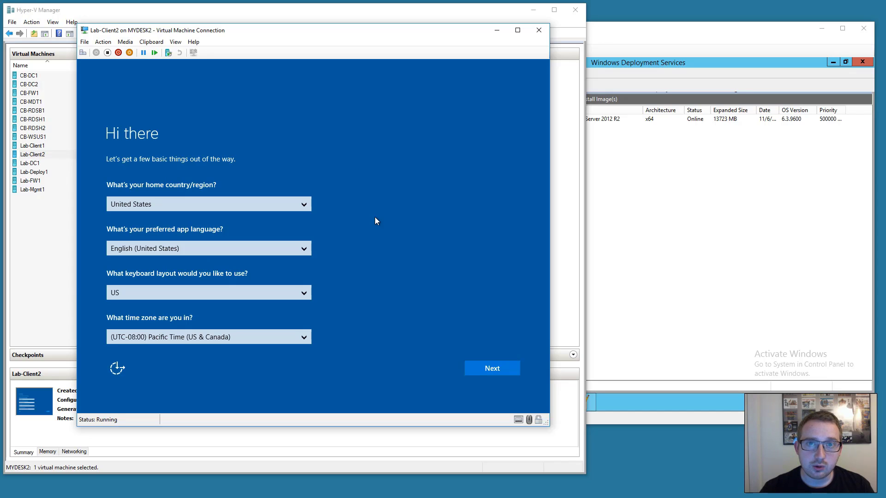
{"action": "left_click", "coordinate": [475, 372]}
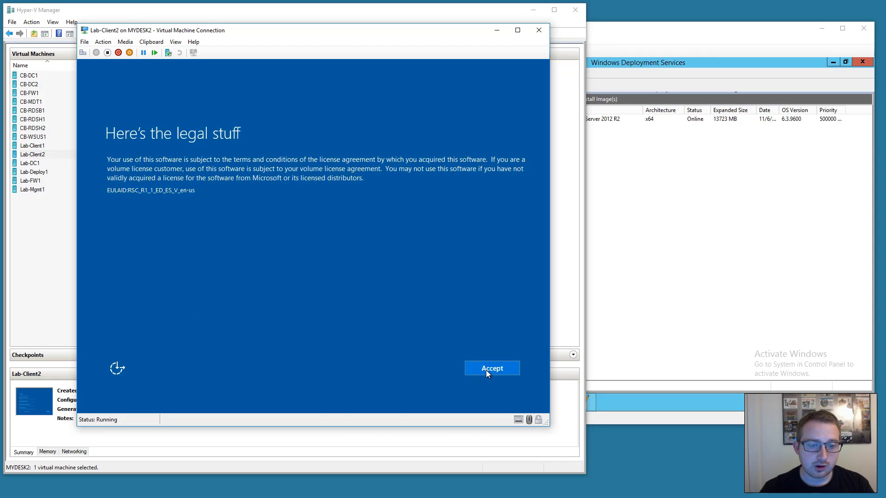
{"action": "left_click", "coordinate": [486, 370]}
{"action": "left_click", "coordinate": [449, 369]}
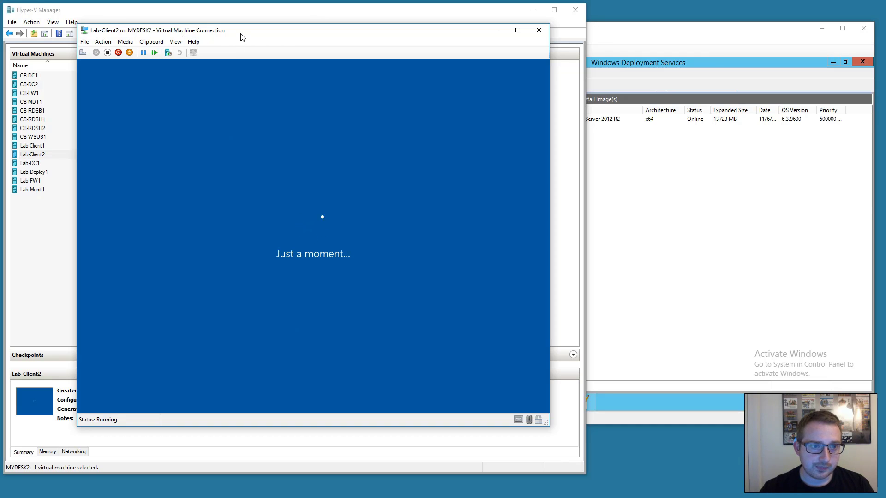
{"action": "left_click_drag", "start_coordinate": [240, 37], "coordinate": [233, 32]}
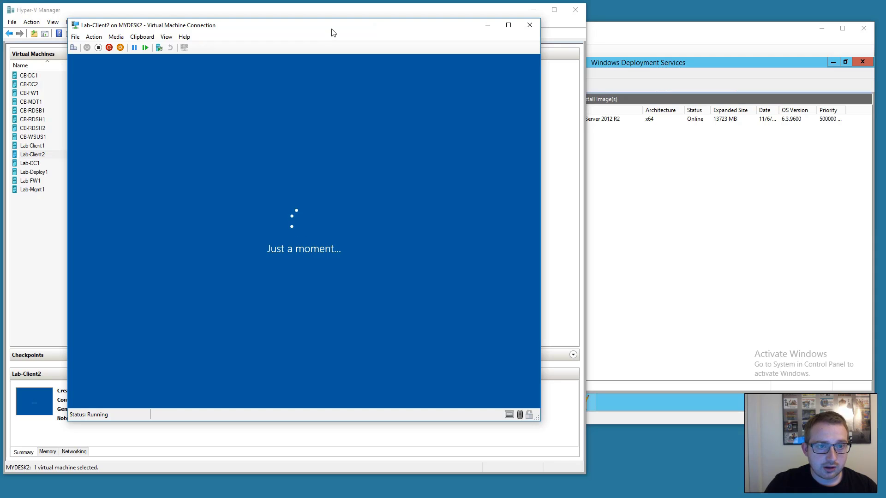
{"action": "left_click", "coordinate": [606, 37]}
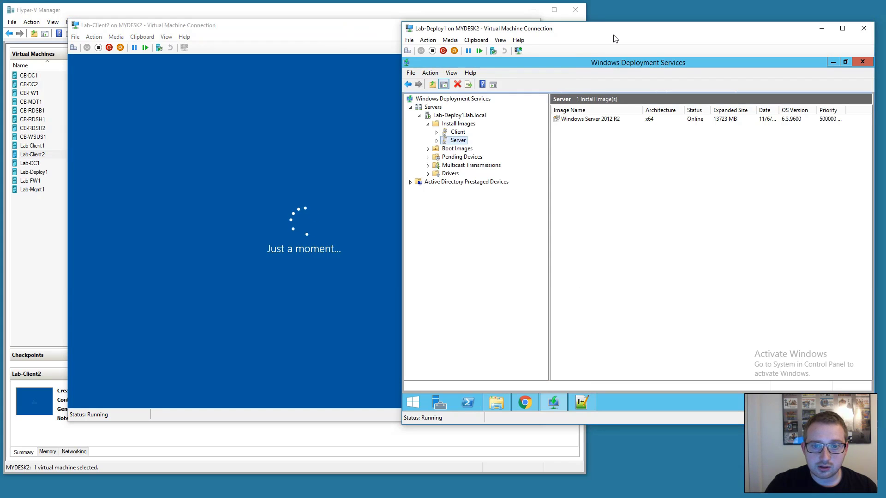
Choose 'Join a local Active Directory domain' as the connection option and continue.
{"action": "left_click", "coordinate": [310, 265]}
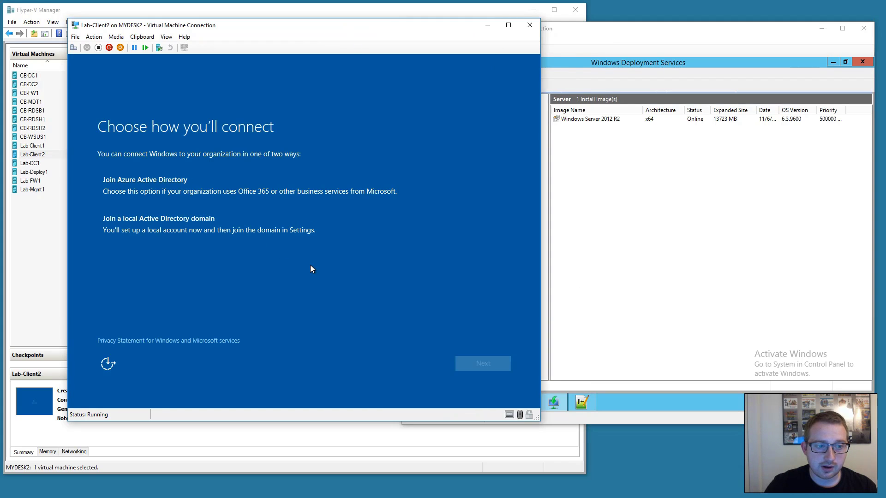
{"action": "left_click", "coordinate": [183, 234]}
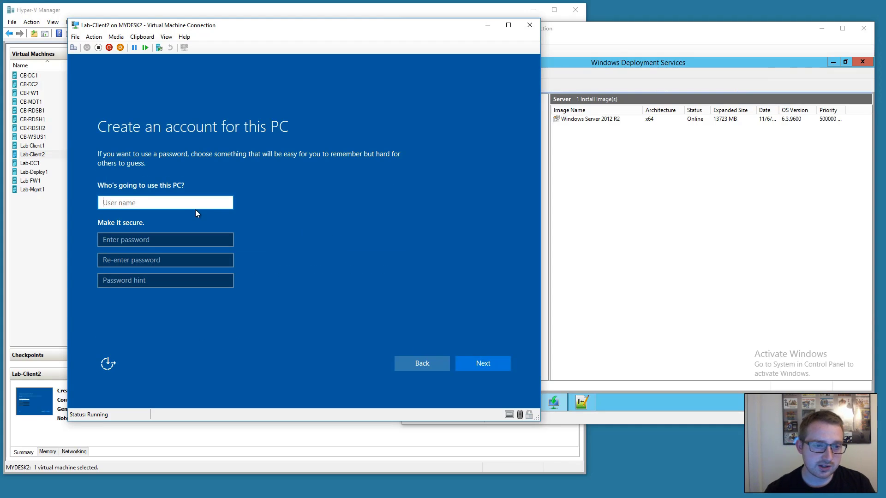
{"action": "left_click", "coordinate": [408, 361]}
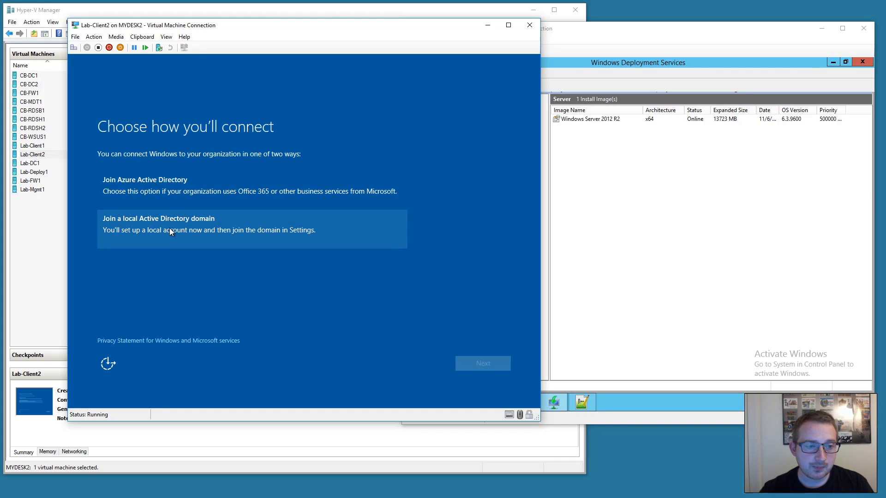
{"action": "left_click", "coordinate": [169, 228]}
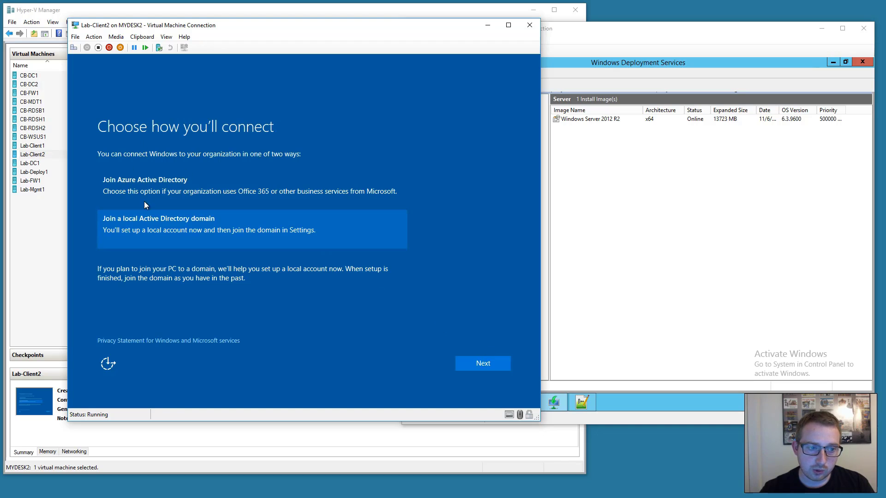
{"action": "left_click", "coordinate": [482, 363]}
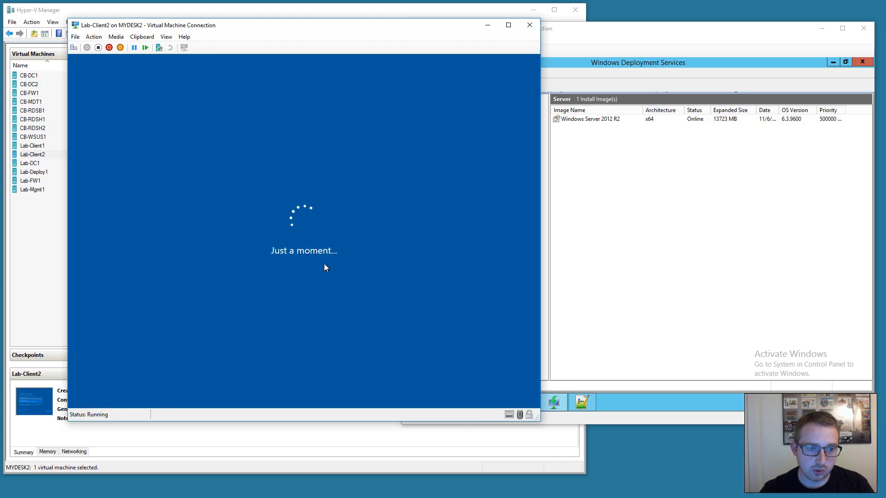
Create the local account 'User' with a password, its confirmation and a password hint.
{"action": "type", "text": "User"}
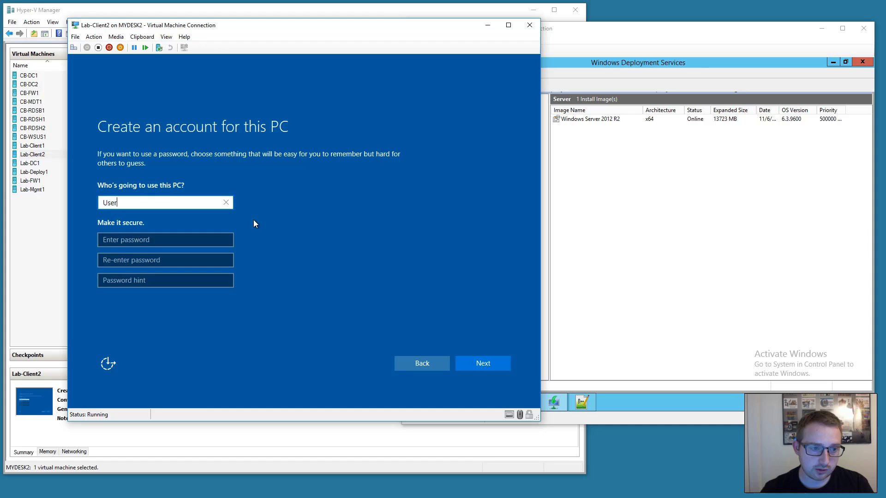
{"action": "key", "text": "Tab"}
{"action": "type", "text": "***********"}
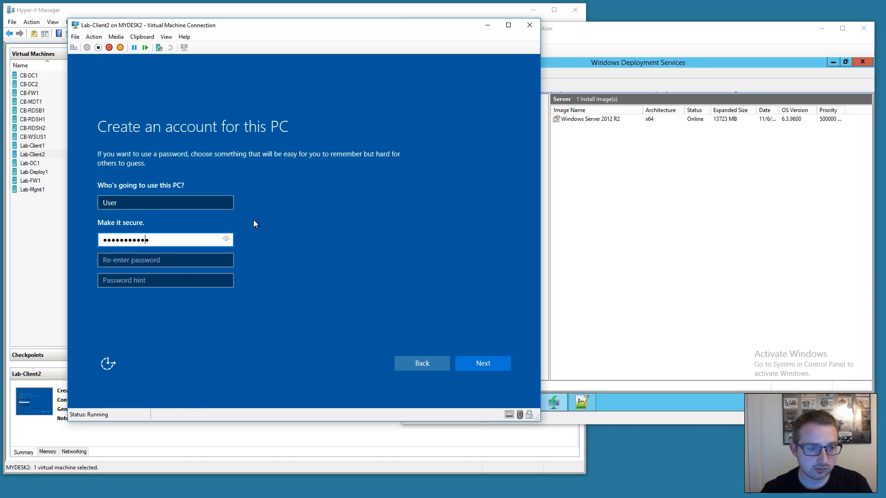
{"action": "key", "text": "Tab"}
{"action": "type", "text": "***********"}
{"action": "key", "text": "Tab"}
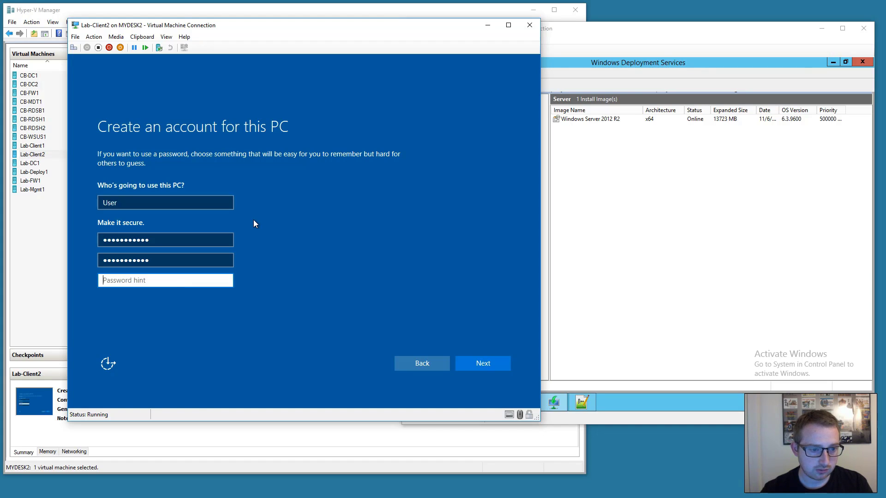
{"action": "type", "text": "P123"}
{"action": "left_click", "coordinate": [476, 359]}
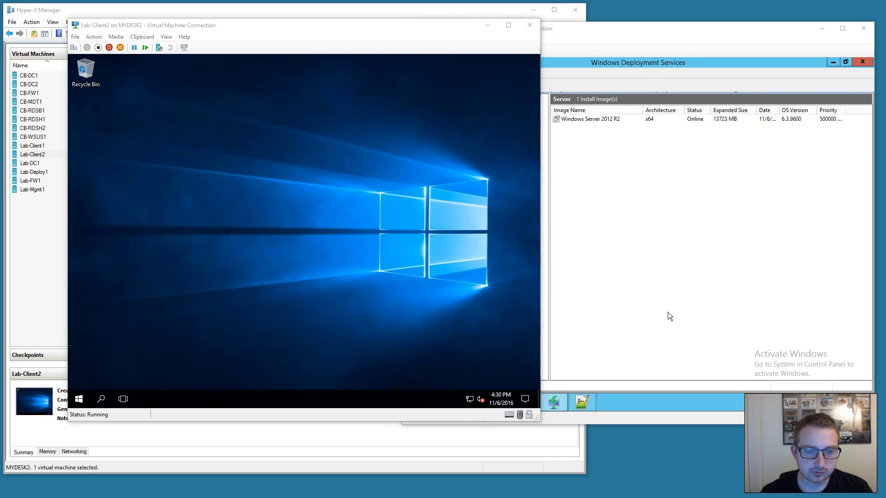
Confirm the taskbar network status shows lab.local Connected, then open the Win+X menu.
{"action": "left_click", "coordinate": [288, 257]}
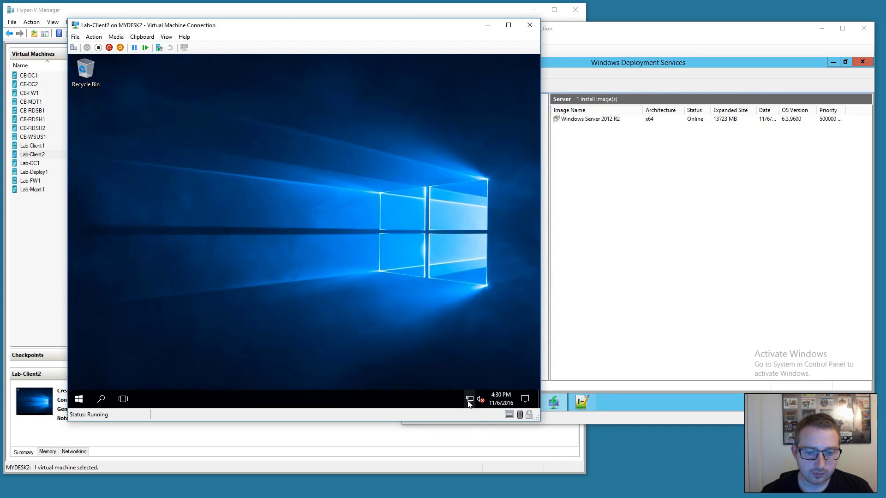
{"action": "left_click", "coordinate": [79, 399]}
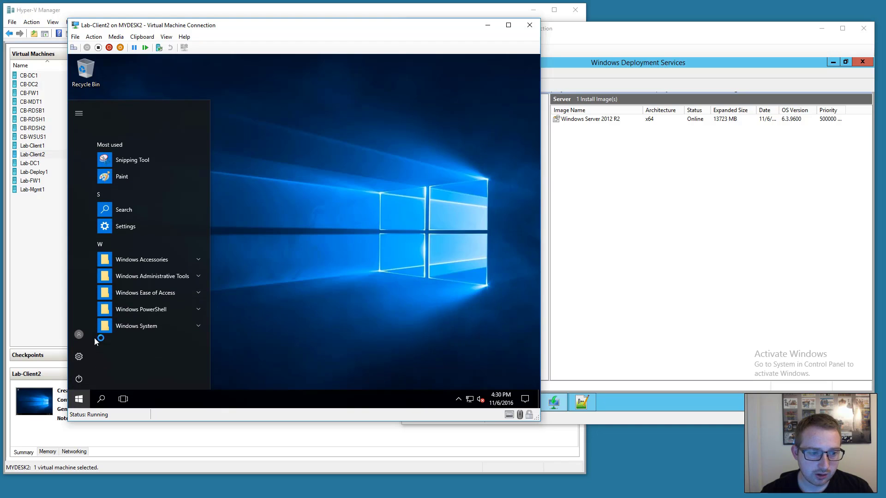
{"action": "left_click", "coordinate": [380, 277]}
{"action": "left_click", "coordinate": [469, 399]}
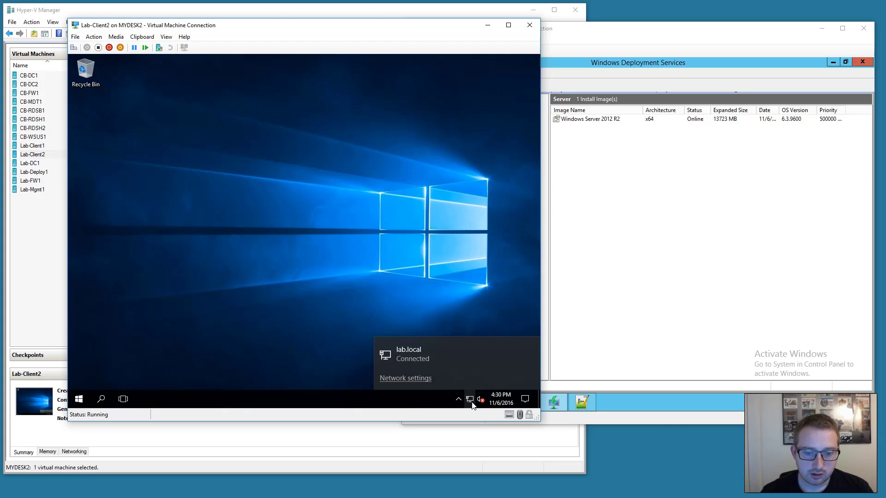
{"action": "right_click", "coordinate": [469, 399]}
{"action": "left_click", "coordinate": [270, 338]}
{"action": "right_click", "coordinate": [86, 394]}
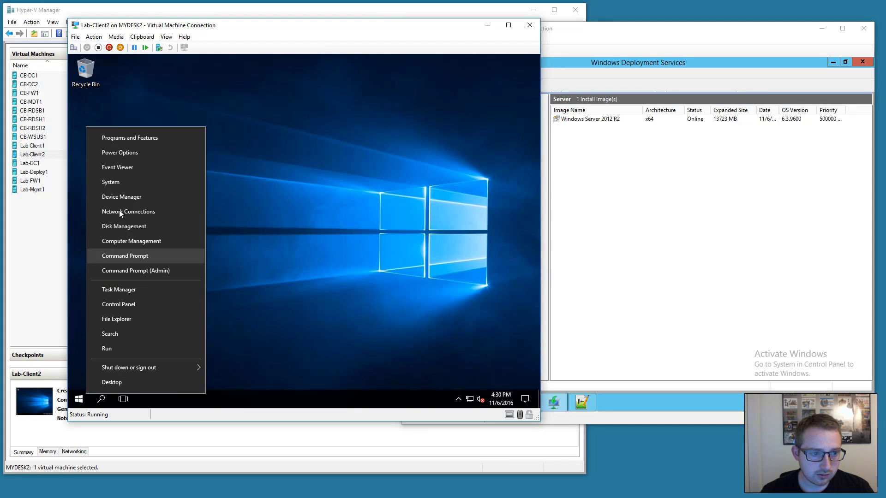
Open System to check the computer name and lab.local domain, then minimize the Lab-Client2 window.
{"action": "left_click", "coordinate": [120, 185]}
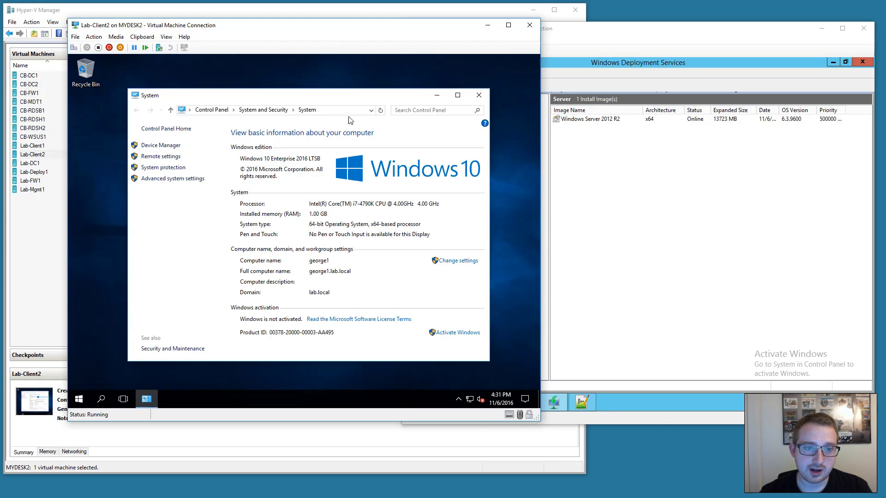
{"action": "left_click_drag", "start_coordinate": [345, 100], "coordinate": [347, 95]}
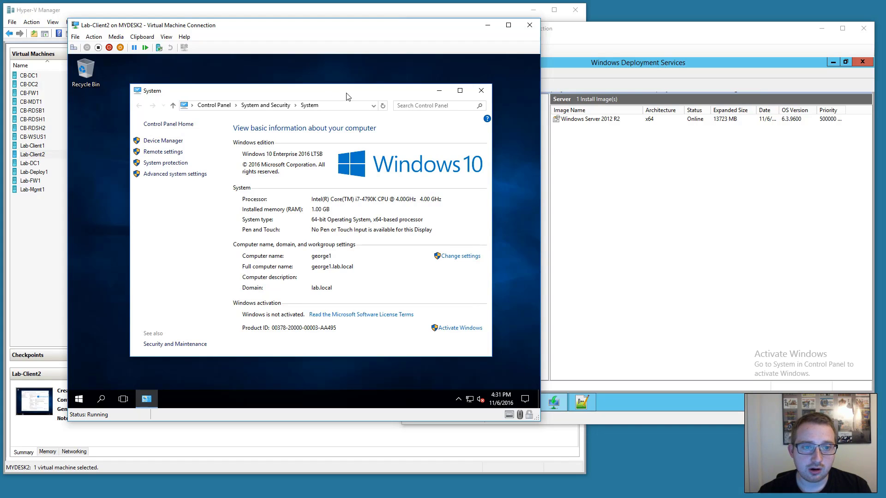
{"action": "left_click_drag", "start_coordinate": [347, 96], "coordinate": [355, 76]}
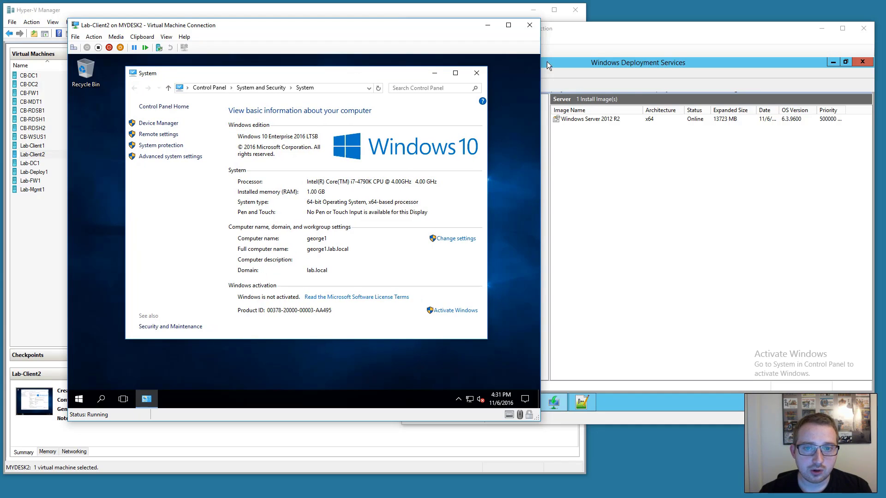
{"action": "left_click", "coordinate": [488, 25]}
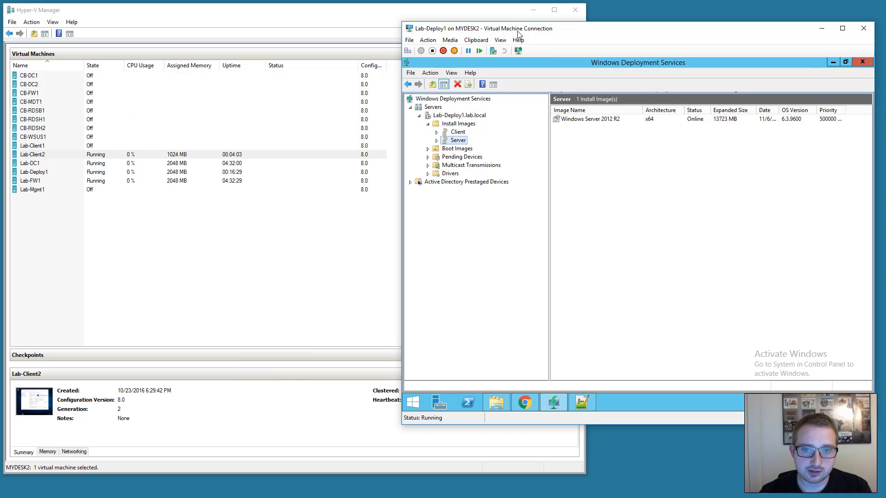
Open Lab-Deploy1's properties and review the General, Advanced and AD DS tabs (naming format %61Username%#).
{"action": "left_click_drag", "start_coordinate": [518, 33], "coordinate": [504, 34]}
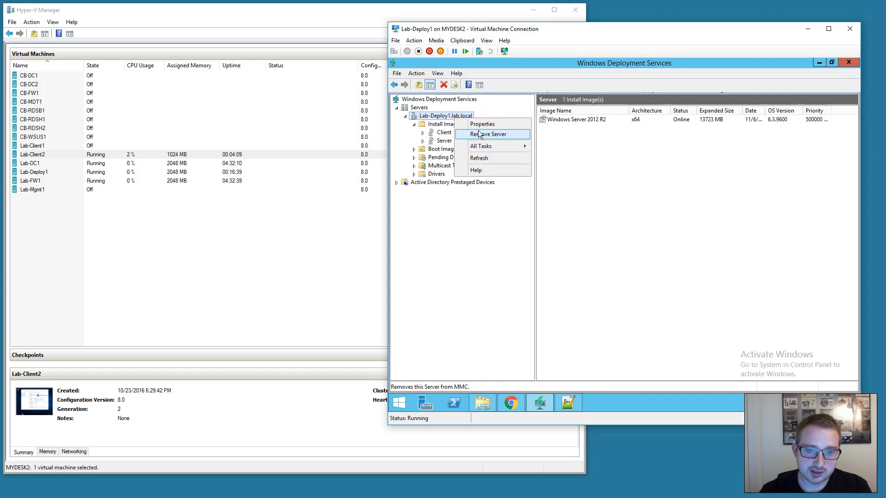
{"action": "left_click", "coordinate": [479, 125]}
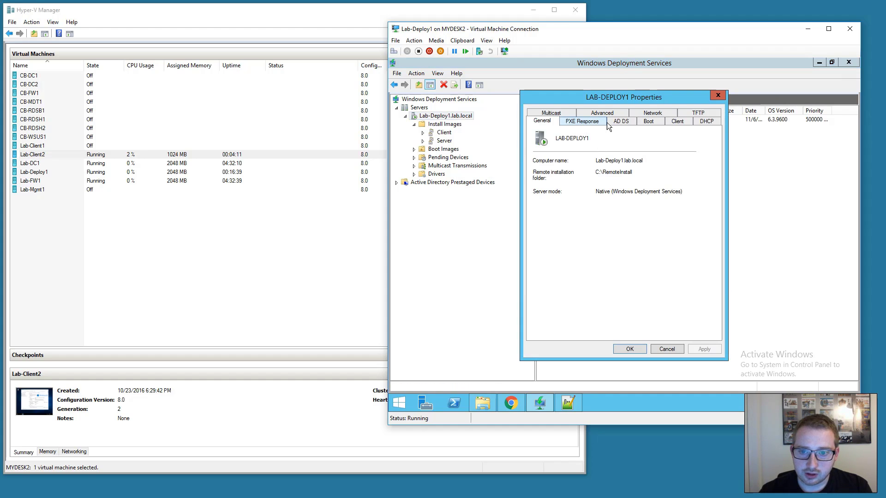
{"action": "left_click", "coordinate": [596, 112]}
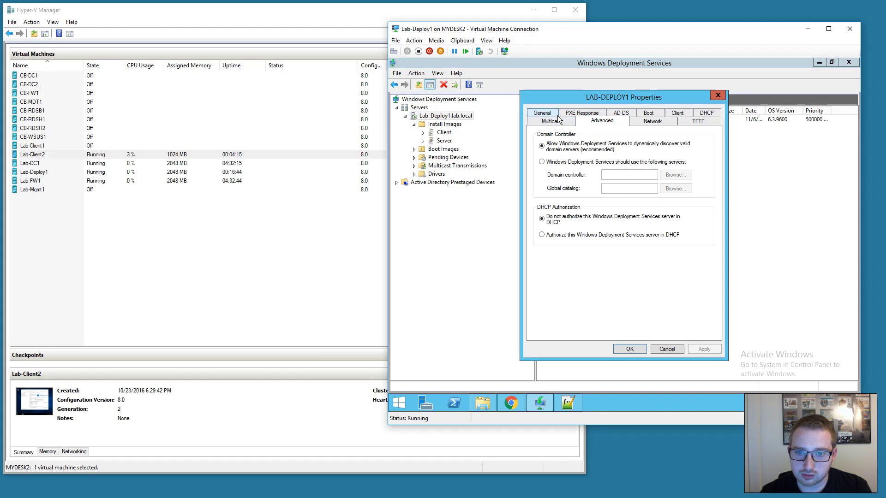
{"action": "left_click", "coordinate": [542, 113]}
{"action": "left_click", "coordinate": [614, 122]}
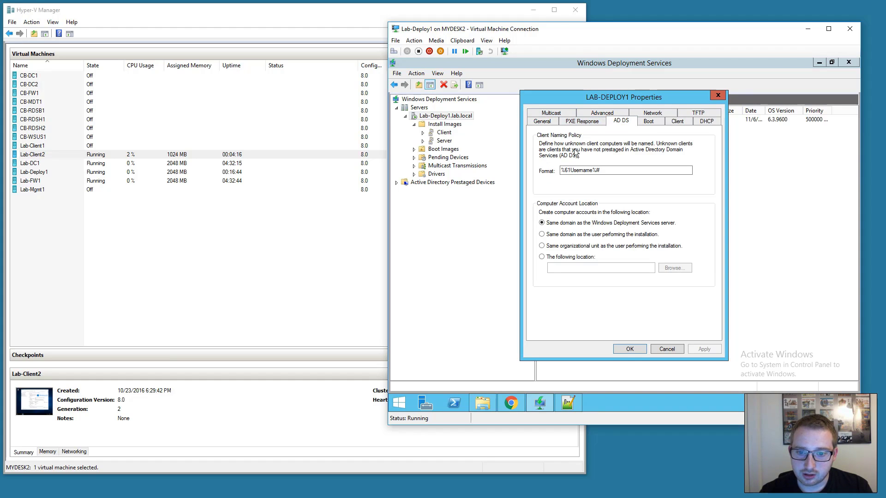
Set the Client tab to skip domain join and enable unattended installation with x64 (UEFI) skipLogon.xml, then apply.
{"action": "left_click", "coordinate": [649, 122]}
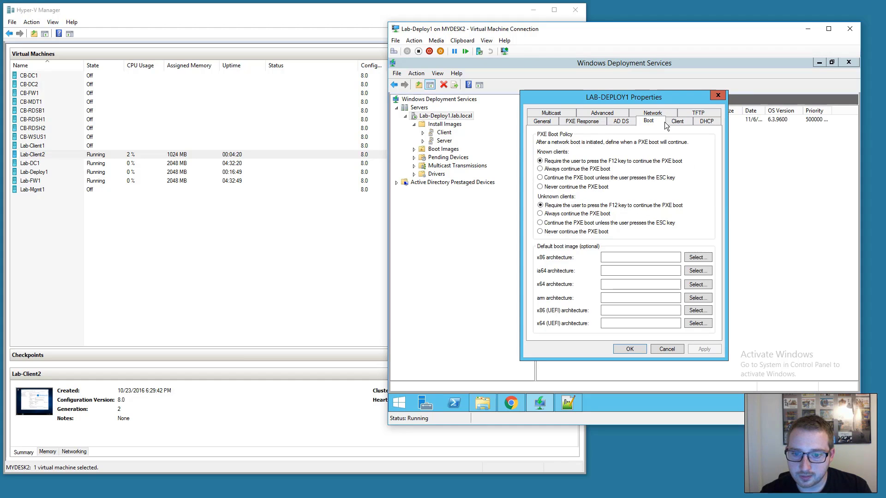
{"action": "left_click", "coordinate": [674, 120]}
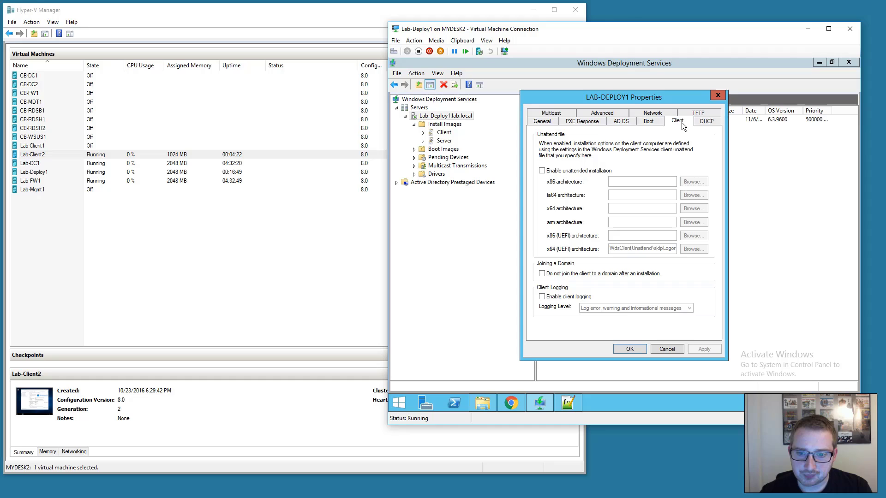
{"action": "left_click", "coordinate": [584, 276]}
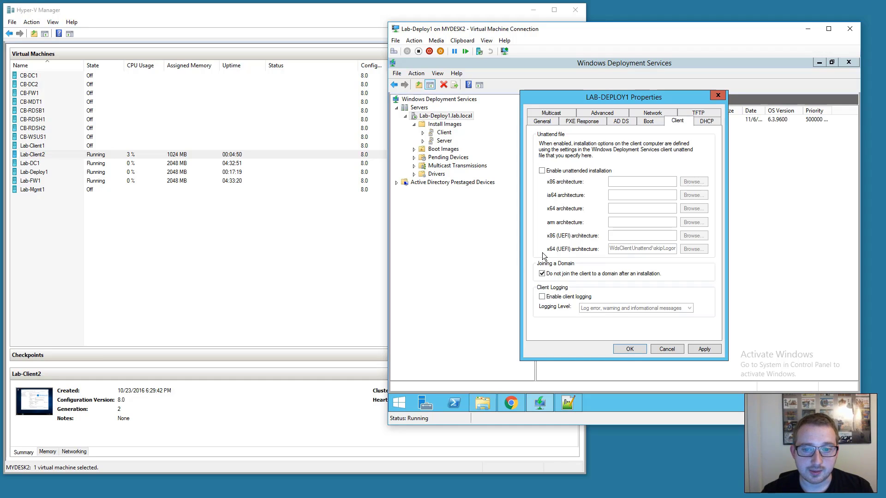
{"action": "left_click", "coordinate": [542, 171]}
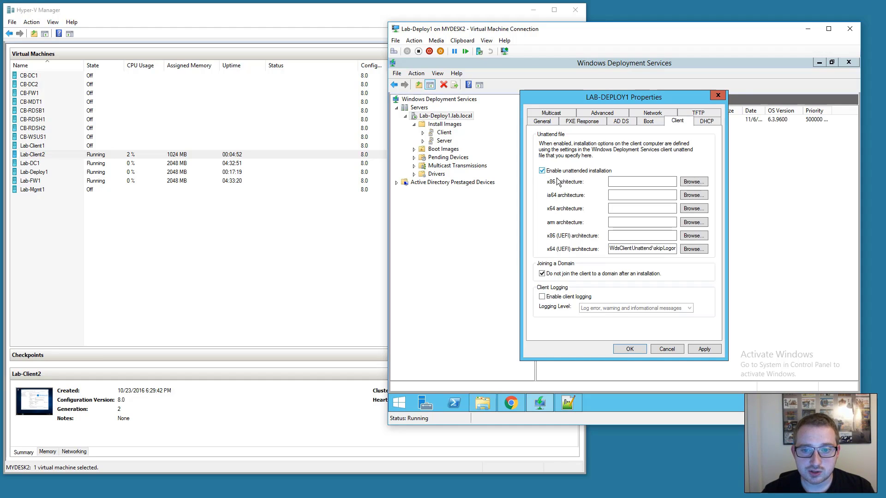
{"action": "left_click_drag", "start_coordinate": [630, 249], "coordinate": [702, 249]}
{"action": "left_click", "coordinate": [646, 249]}
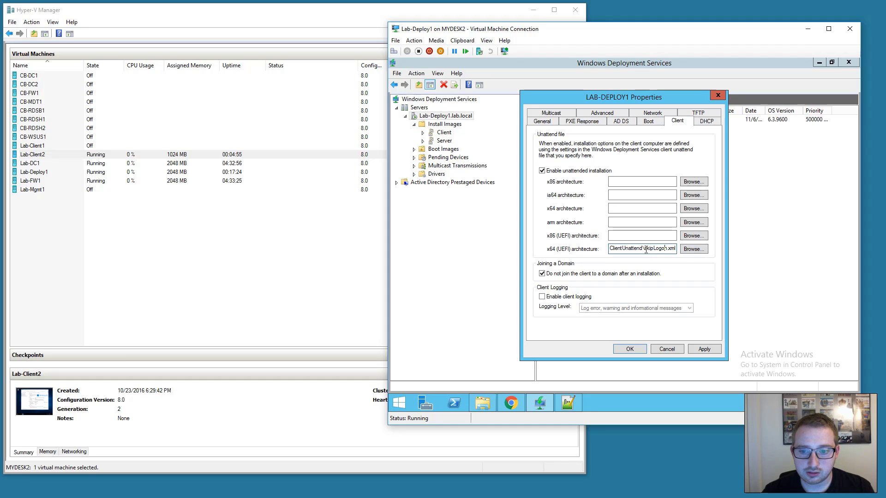
{"action": "left_click_drag", "start_coordinate": [642, 249], "coordinate": [700, 247]}
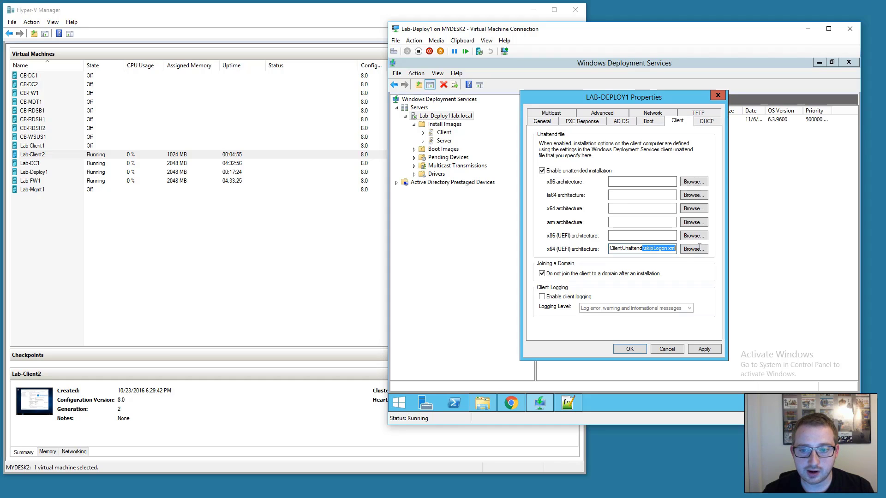
{"action": "left_click", "coordinate": [665, 251]}
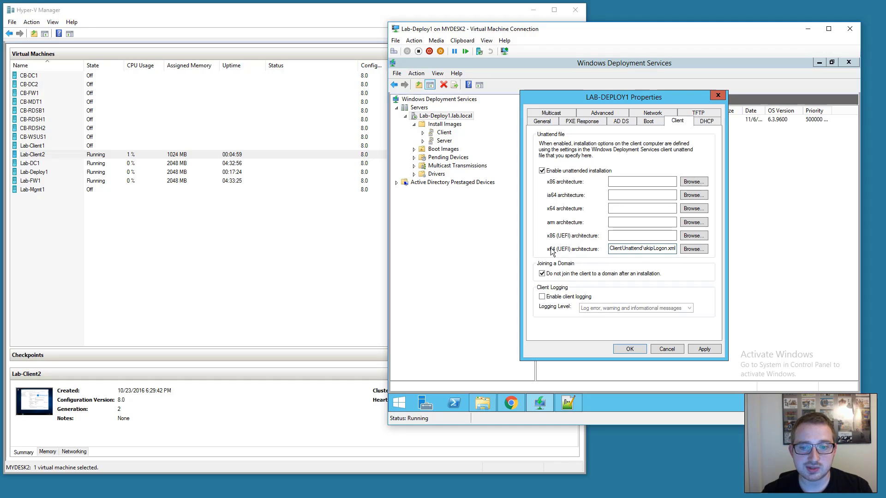
{"action": "left_click", "coordinate": [696, 346]}
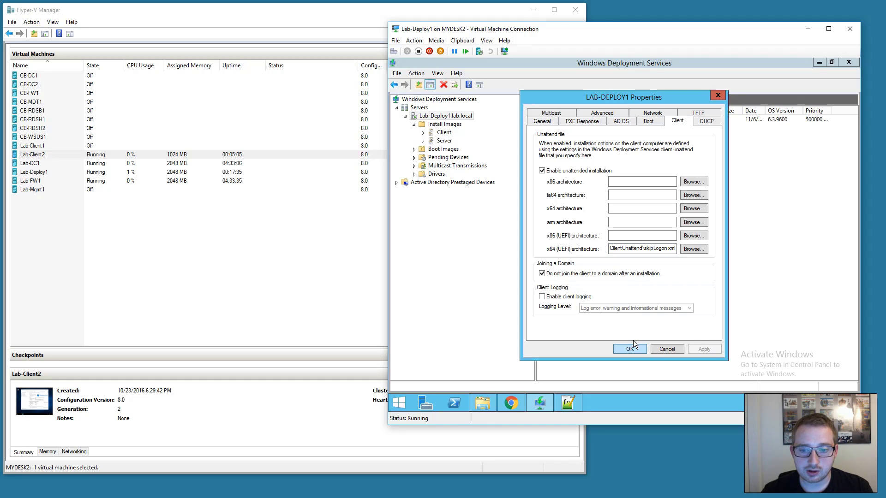
Turn off Lab-Client2 and move the Network Adapter to the top of its firmware boot order.
{"action": "right_click", "coordinate": [73, 158]}
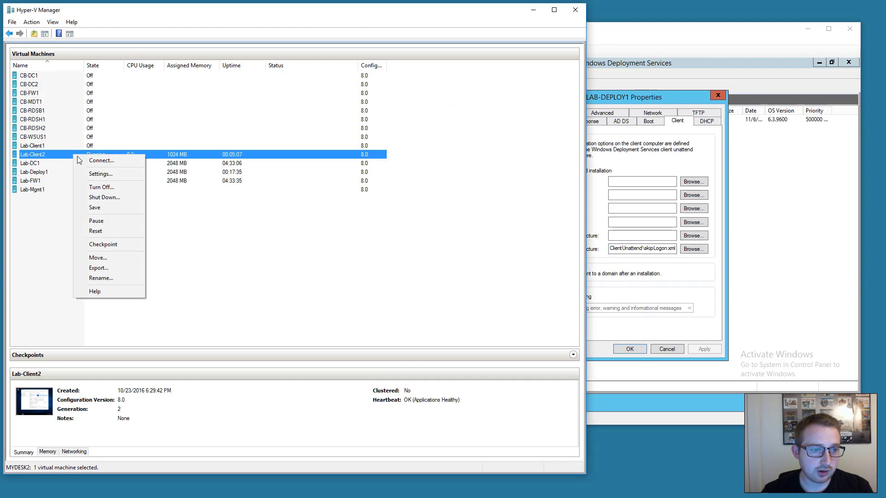
{"action": "left_click", "coordinate": [97, 187]}
{"action": "left_click", "coordinate": [319, 257]}
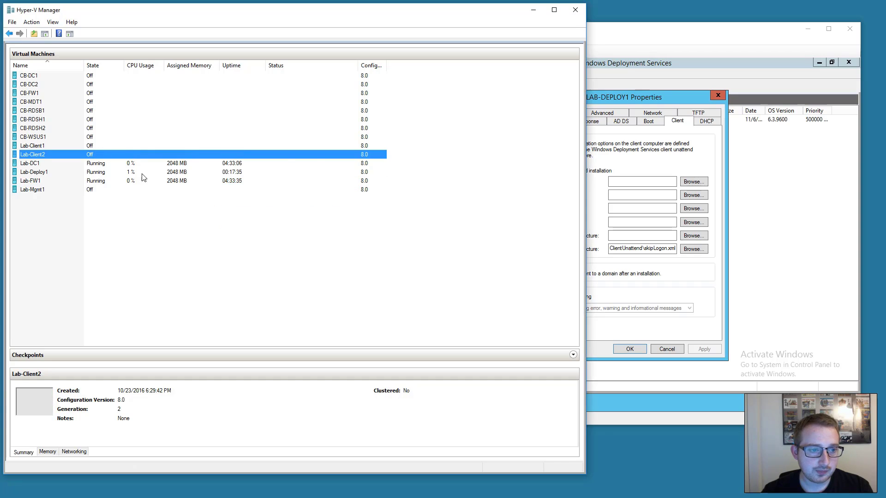
{"action": "right_click", "coordinate": [122, 154]}
{"action": "left_click", "coordinate": [162, 172]}
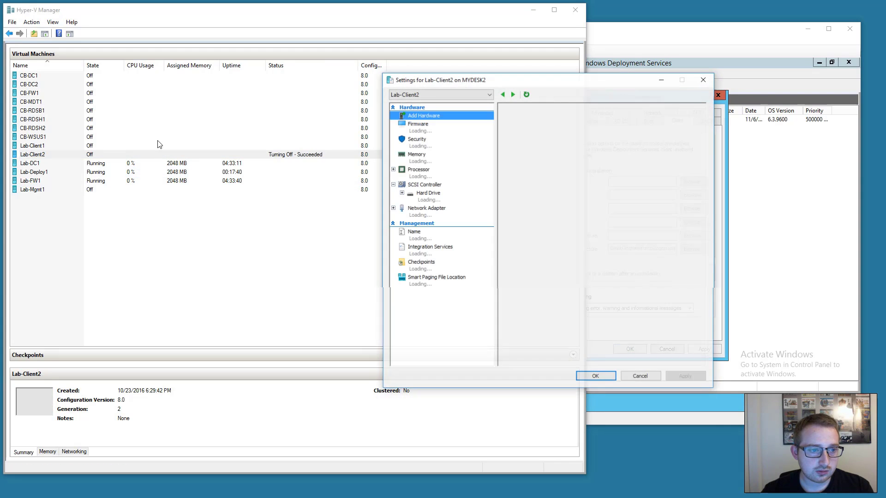
{"action": "left_click", "coordinate": [431, 126]}
{"action": "left_click", "coordinate": [582, 160]}
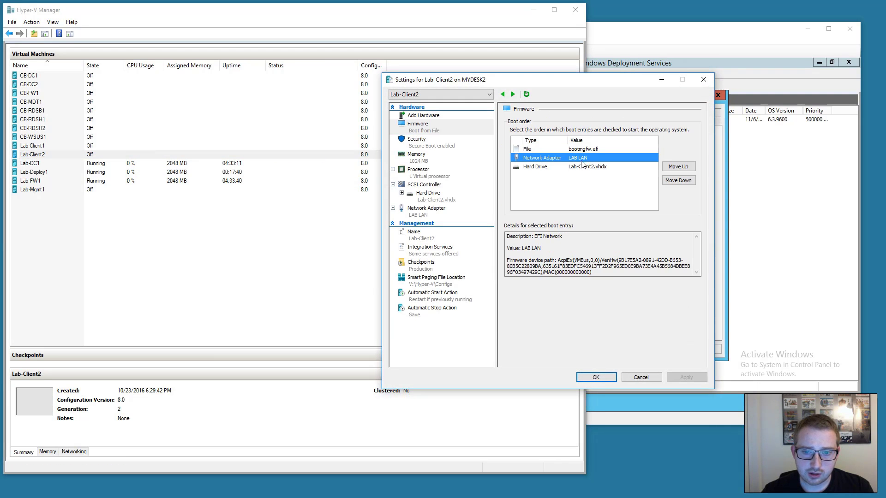
{"action": "left_click", "coordinate": [678, 167]}
{"action": "left_click", "coordinate": [699, 378]}
Connect to Lab-Client2, start it and accept the PXE network boot prompt.
{"action": "left_click", "coordinate": [595, 378]}
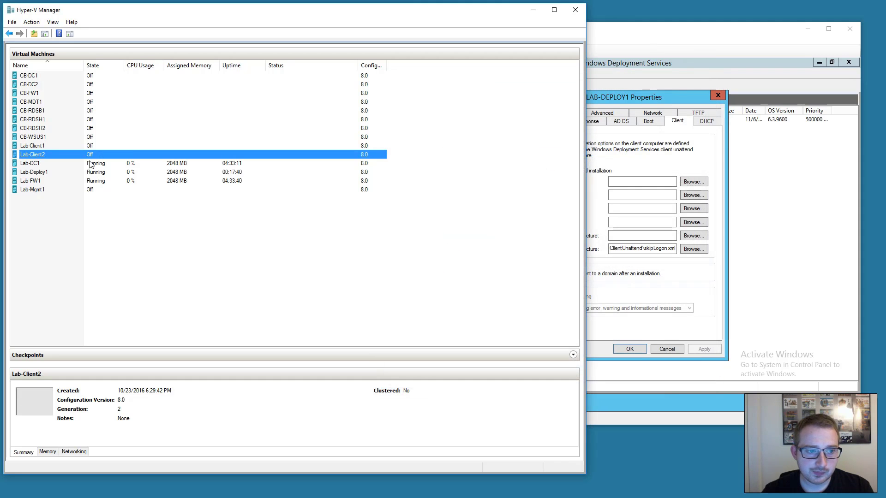
{"action": "left_click", "coordinate": [84, 162]}
{"action": "double_click", "coordinate": [83, 157]}
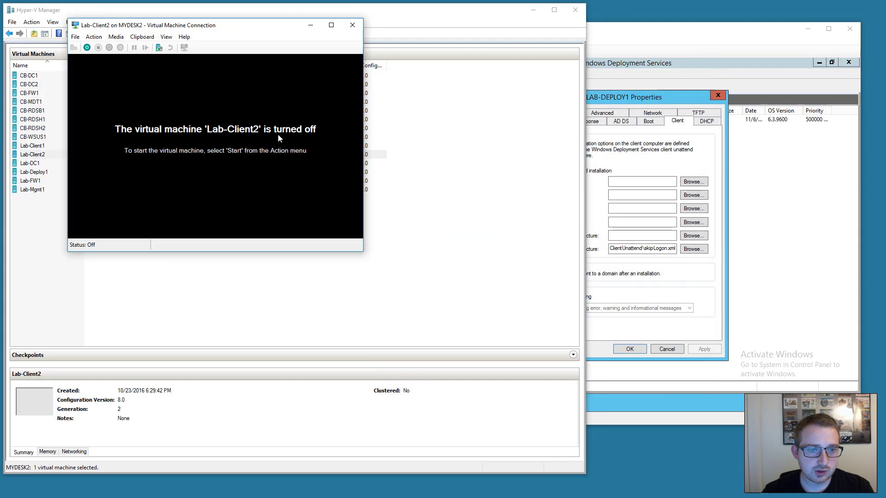
{"action": "left_click", "coordinate": [86, 47]}
{"action": "left_click_drag", "start_coordinate": [139, 27], "coordinate": [107, 33]}
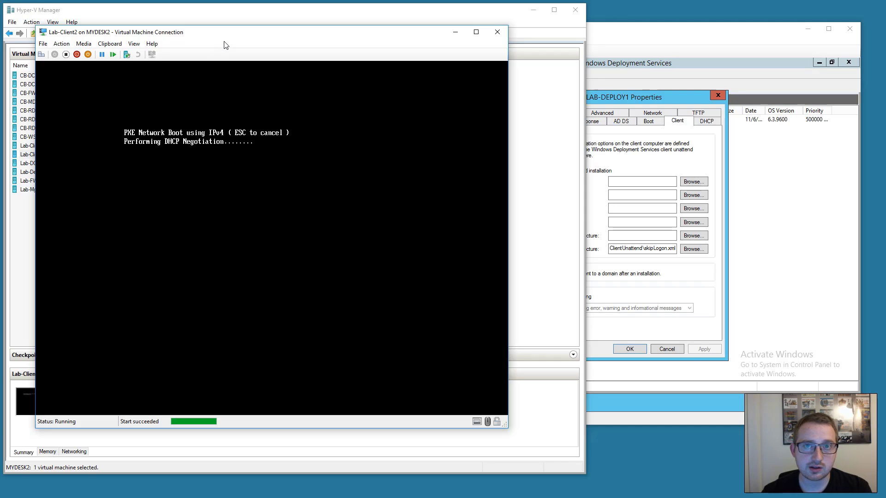
{"action": "key", "text": "Return"}
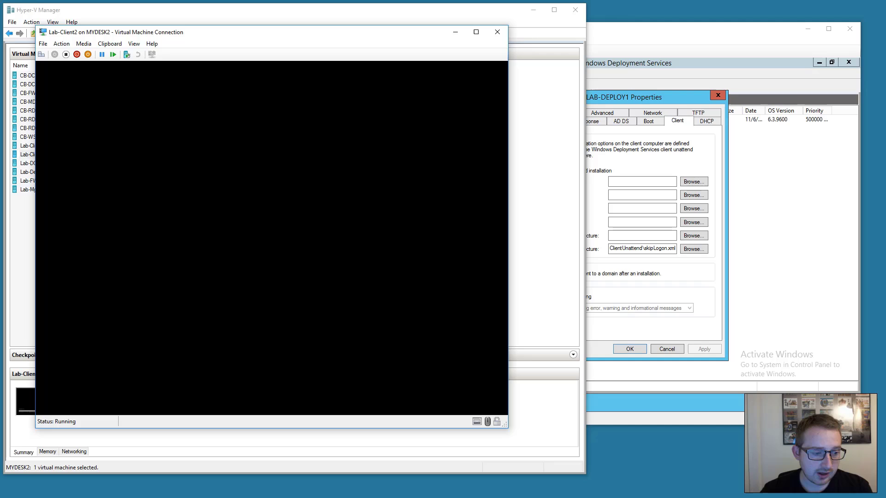
Unlock the Lab-DC1 domain controller with the account password.
{"action": "key", "text": "alt+Tab"}
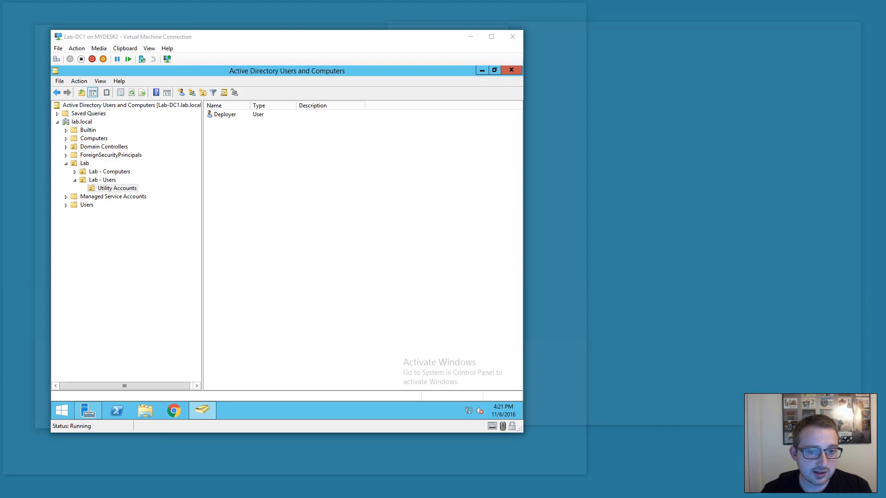
{"action": "left_click", "coordinate": [56, 58]}
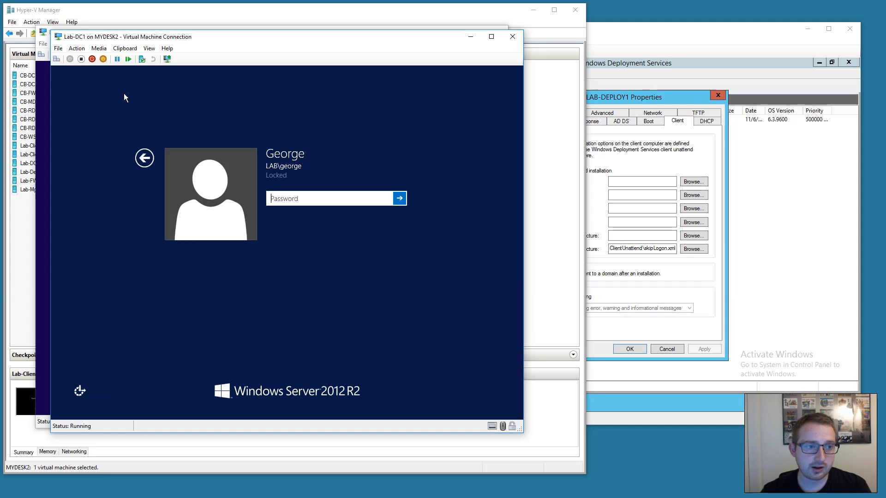
{"action": "type", "text": "Password1"}
{"action": "key", "text": "Return"}
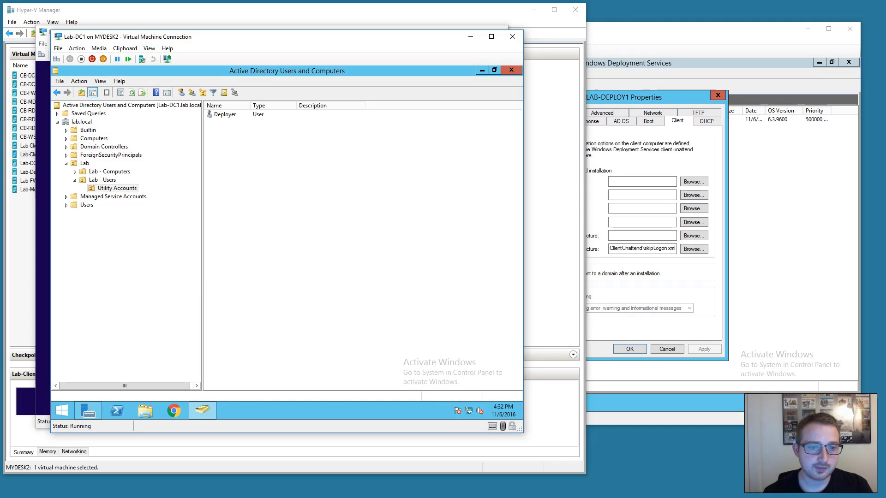
Check that the Deployer account in Utility Accounts is only in Domain Users, then minimize Lab-DC1.
{"action": "left_click", "coordinate": [109, 191]}
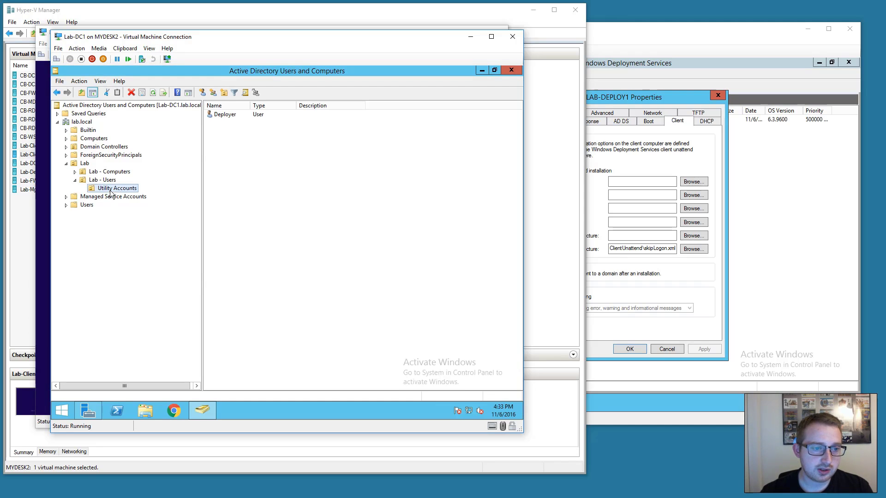
{"action": "double_click", "coordinate": [224, 115]}
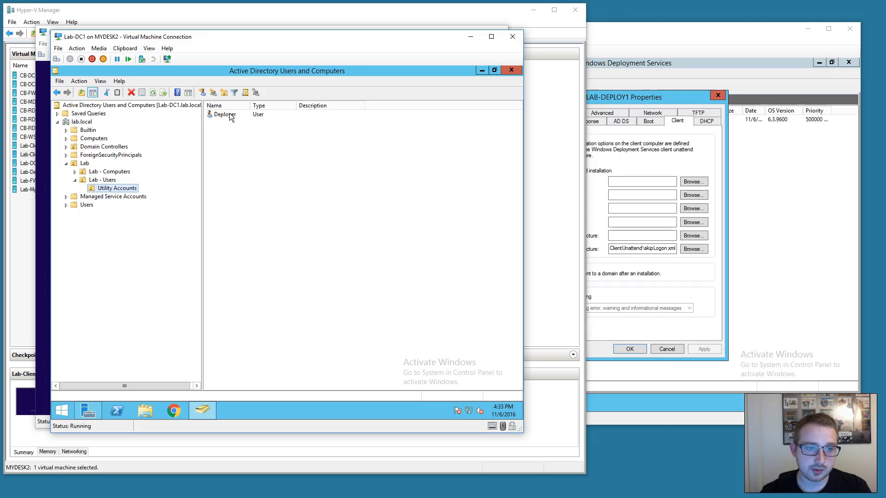
{"action": "left_click", "coordinate": [220, 147]}
{"action": "left_click_drag", "start_coordinate": [247, 117], "coordinate": [323, 132]}
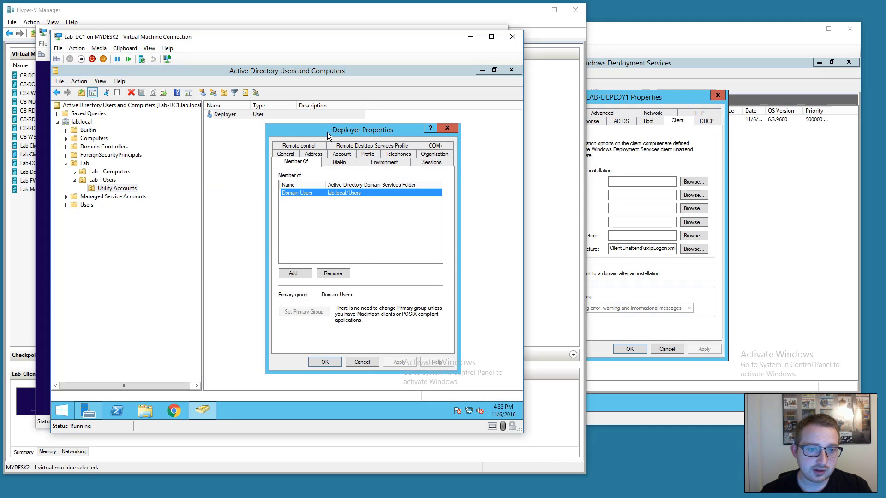
{"action": "left_click", "coordinate": [448, 128]}
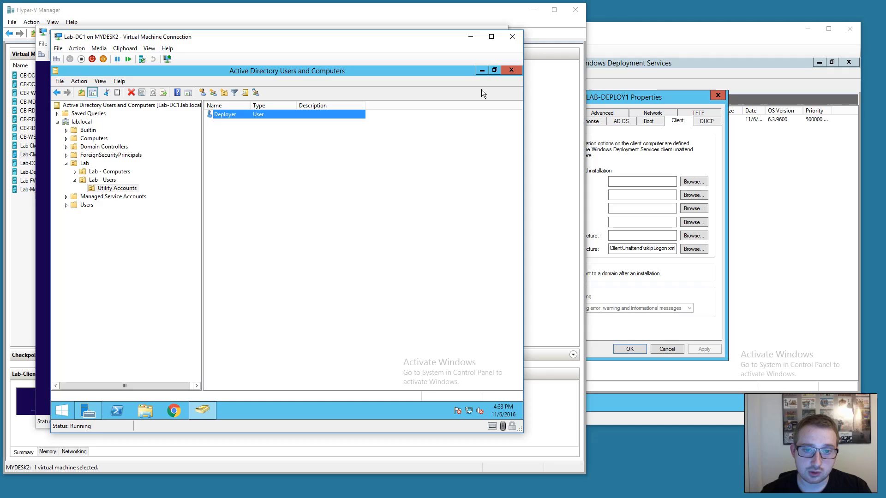
{"action": "left_click", "coordinate": [470, 36]}
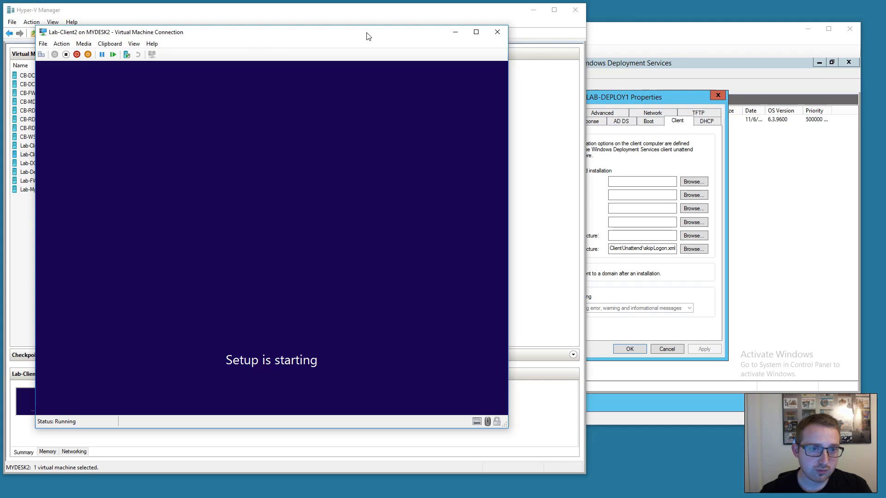
Turn off the Lab-Client2 virtual machine from its connection window and confirm.
{"action": "left_click_drag", "start_coordinate": [369, 36], "coordinate": [352, 38]}
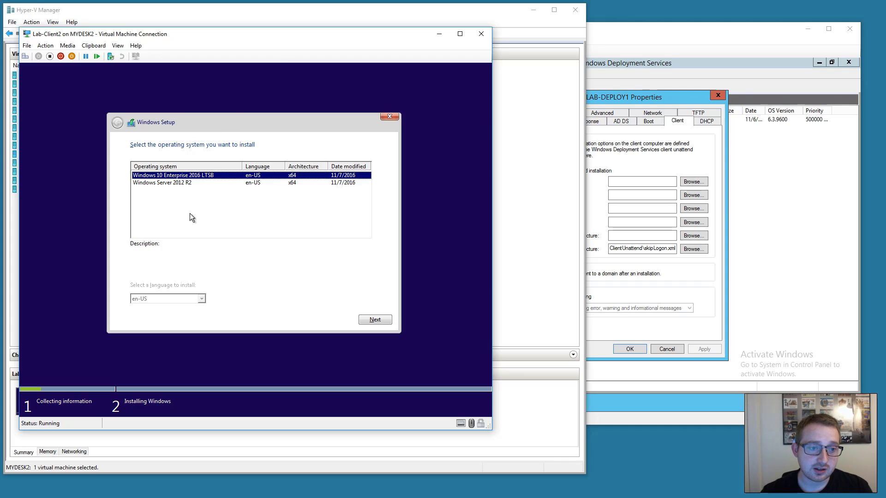
{"action": "left_click", "coordinate": [45, 45]}
{"action": "left_click", "coordinate": [59, 71]}
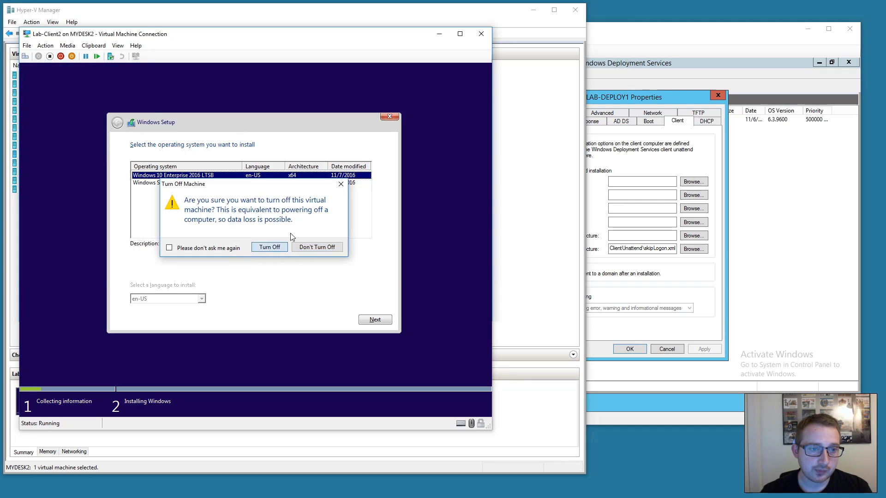
{"action": "left_click", "coordinate": [269, 246]}
Close the client VM window and the LAB-DEPLOY1 Properties dialog on the Lab-Deploy1 VM.
{"action": "left_click", "coordinate": [309, 32]}
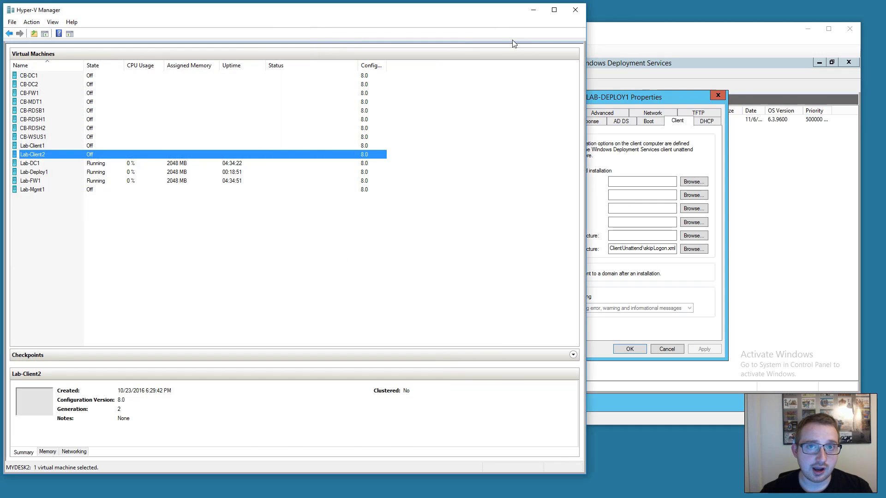
{"action": "left_click", "coordinate": [611, 35]}
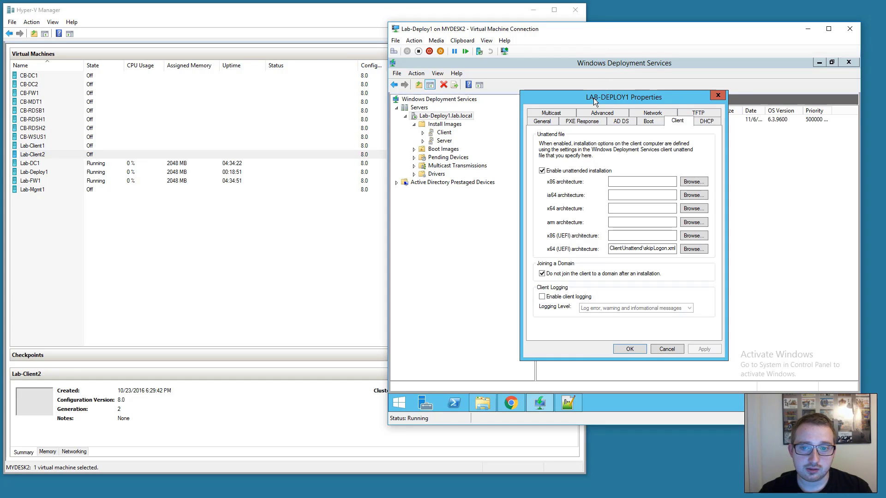
{"action": "left_click_drag", "start_coordinate": [593, 98], "coordinate": [632, 103]}
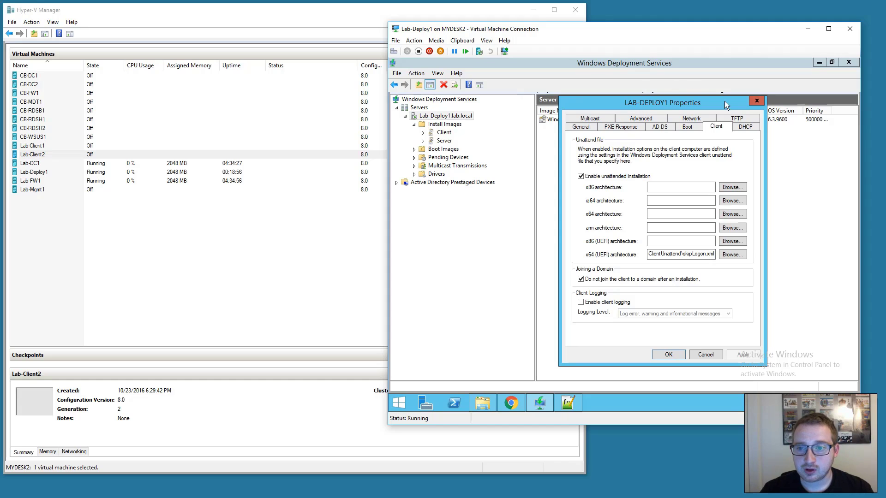
{"action": "left_click", "coordinate": [752, 101]}
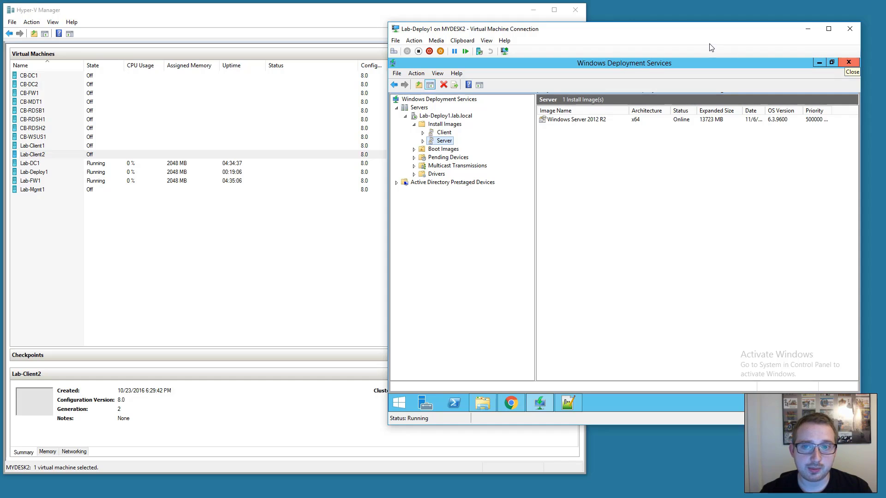
{"action": "left_click_drag", "start_coordinate": [713, 32], "coordinate": [722, 32]}
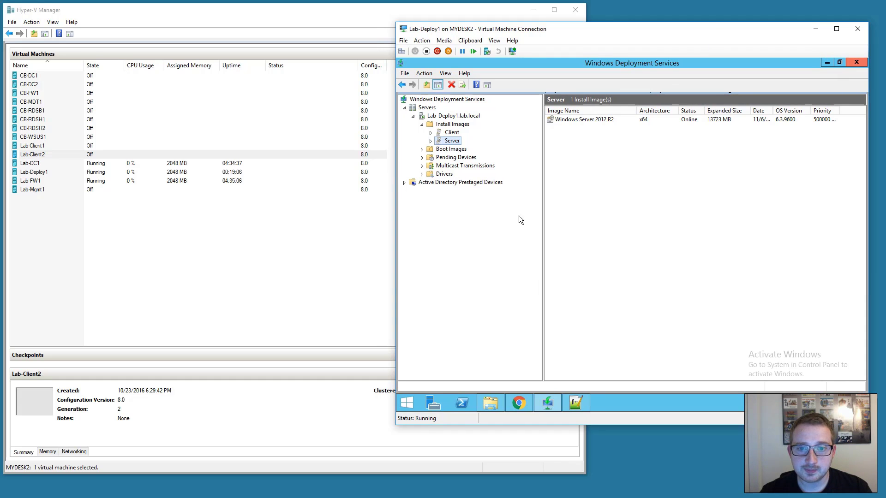
Open the 'Sample Unattend Files - TechNet' page in Chrome.
{"action": "left_click", "coordinate": [516, 399]}
{"action": "left_click_drag", "start_coordinate": [460, 101], "coordinate": [592, 100]}
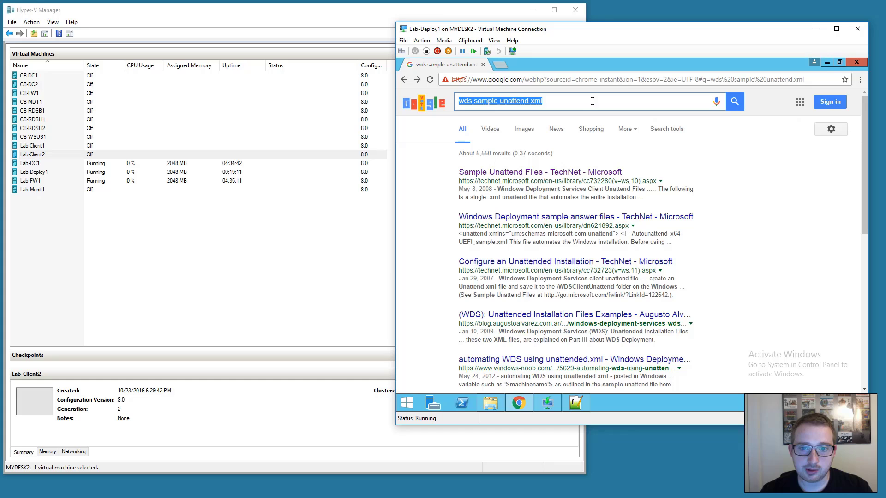
{"action": "left_click", "coordinate": [600, 113]}
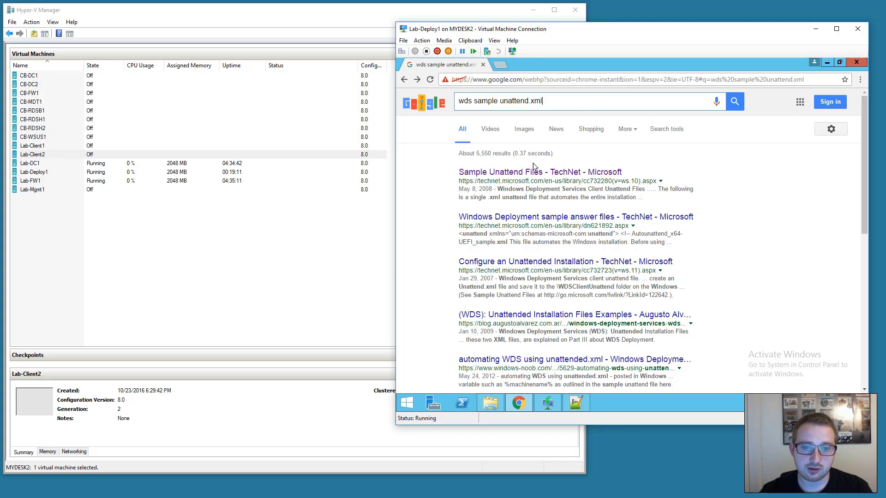
{"action": "left_click", "coordinate": [511, 173]}
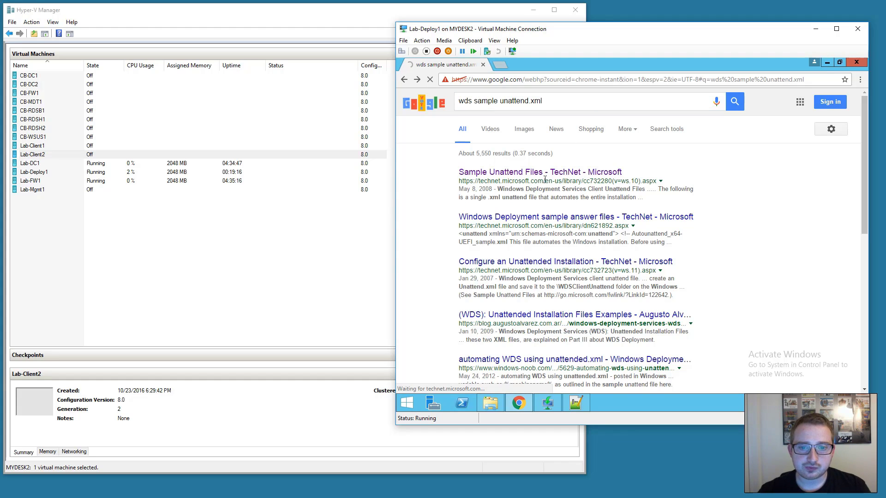
Copy the Example 1 XML from its start through </unattend>.
{"action": "scroll", "coordinate": [503, 189], "scroll_direction": "down", "scroll_amount": 10}
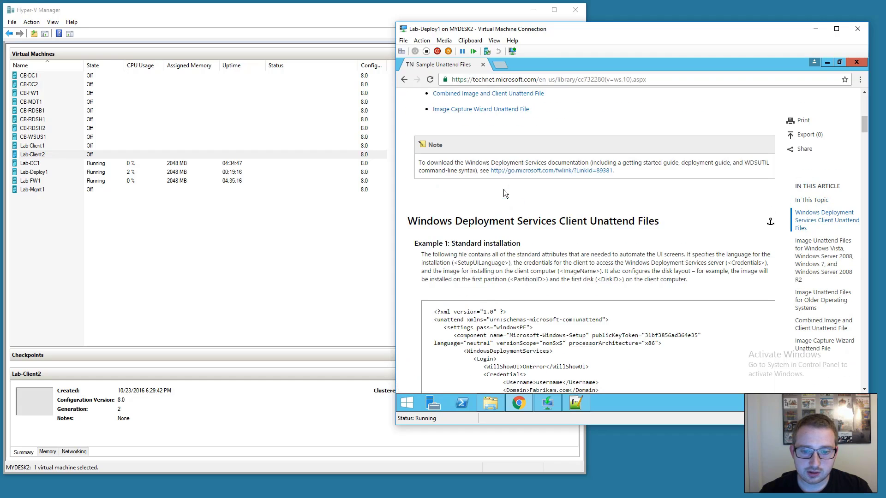
{"action": "left_click_drag", "start_coordinate": [431, 171], "coordinate": [530, 196]}
{"action": "left_click_drag", "start_coordinate": [539, 246], "coordinate": [490, 282]}
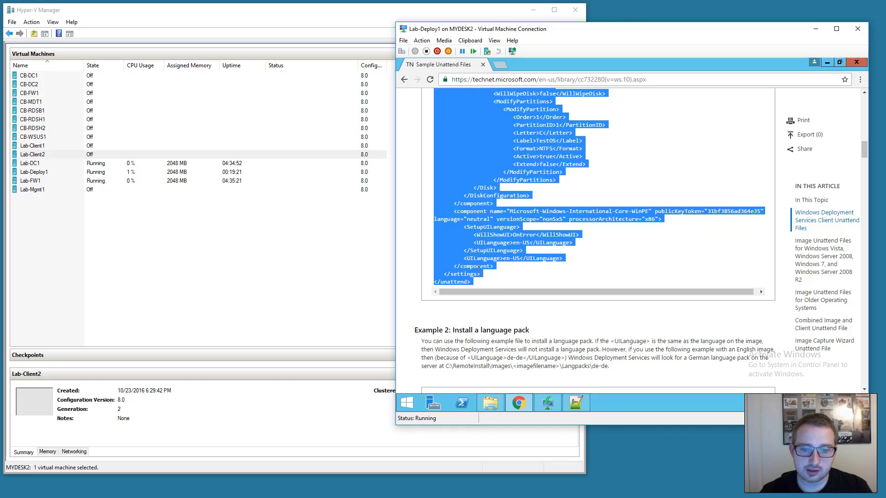
{"action": "right_click", "coordinate": [478, 268]}
{"action": "left_click", "coordinate": [493, 272]}
Paste the copied XML into a new Notepad++ file and save it as Desktop\unattend.xml using All types.
{"action": "left_click", "coordinate": [574, 403]}
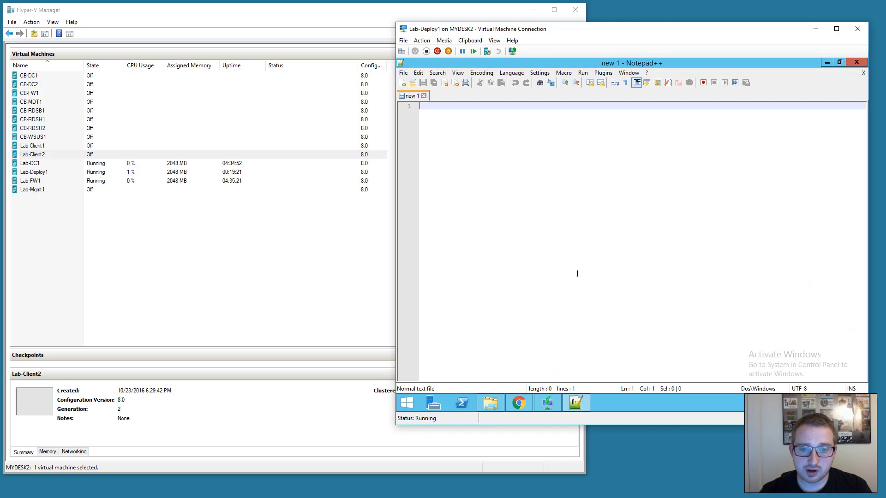
{"action": "key", "text": "ctrl+v"}
{"action": "key", "text": "ctrl+s"}
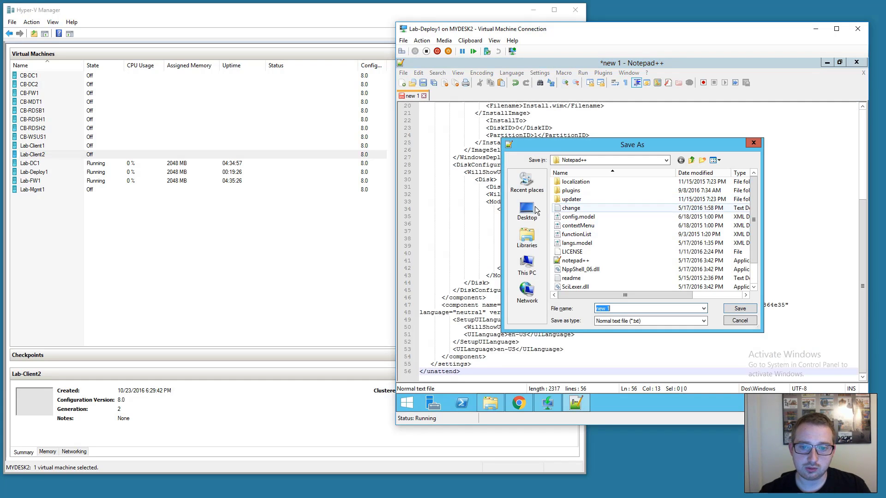
{"action": "left_click", "coordinate": [538, 219]}
{"action": "type", "text": "unattend.xml"}
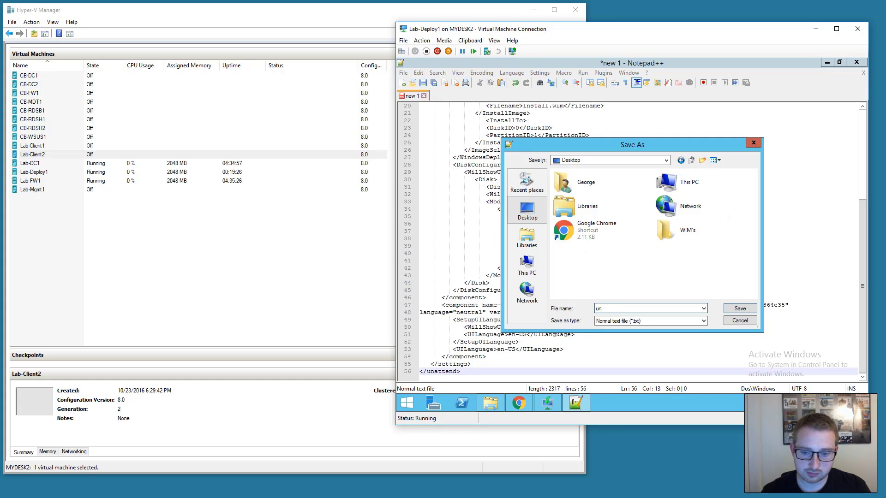
{"action": "left_click", "coordinate": [634, 320]}
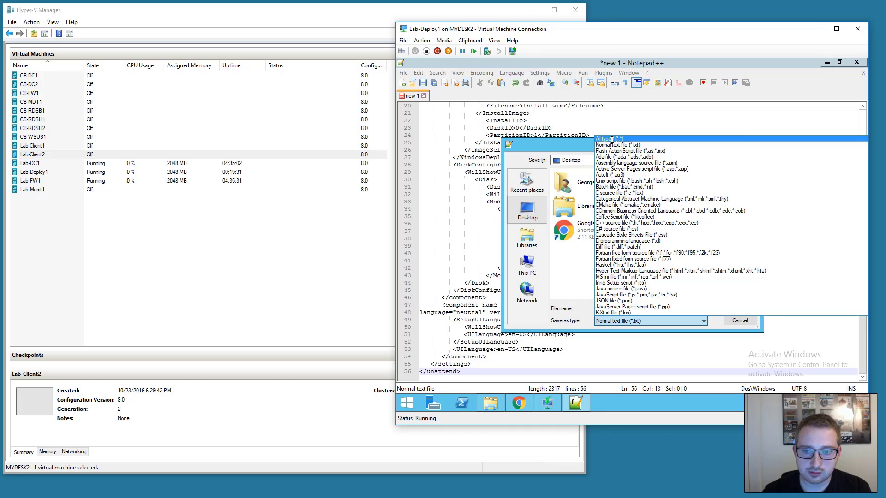
{"action": "left_click", "coordinate": [611, 139]}
{"action": "left_click", "coordinate": [737, 308]}
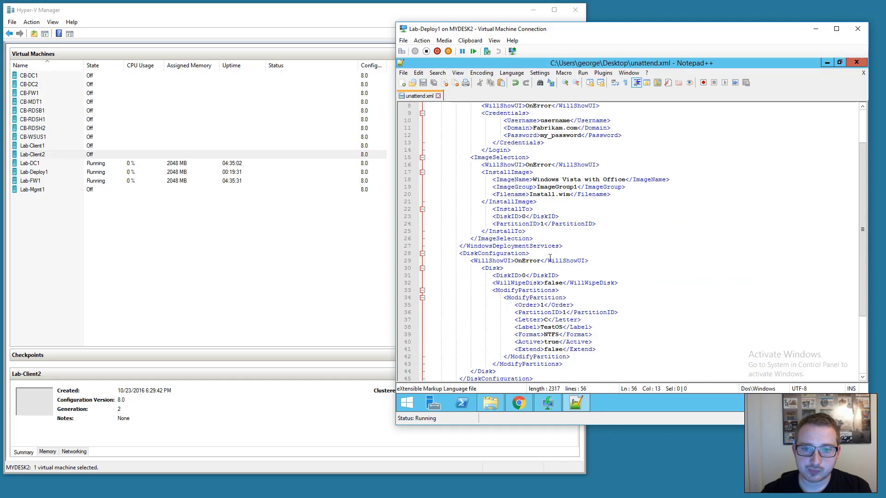
Delete the ImageSelection block below the Login credentials.
{"action": "scroll", "coordinate": [553, 256], "scroll_direction": "up", "scroll_amount": 3}
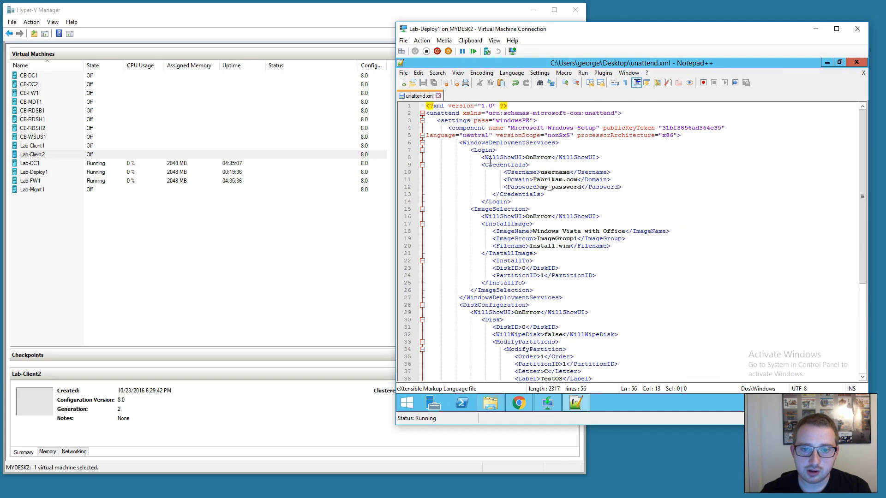
{"action": "left_click_drag", "start_coordinate": [471, 150], "coordinate": [588, 187]}
{"action": "left_click", "coordinate": [512, 193]}
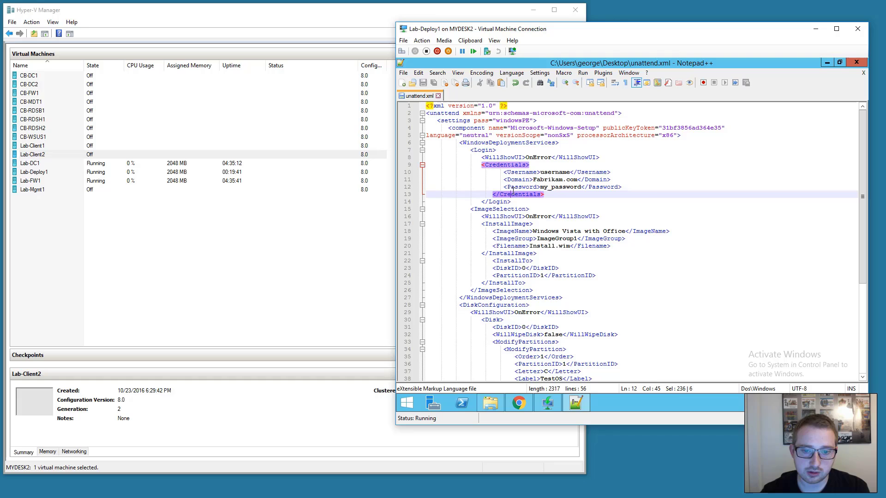
{"action": "left_click", "coordinate": [507, 208]}
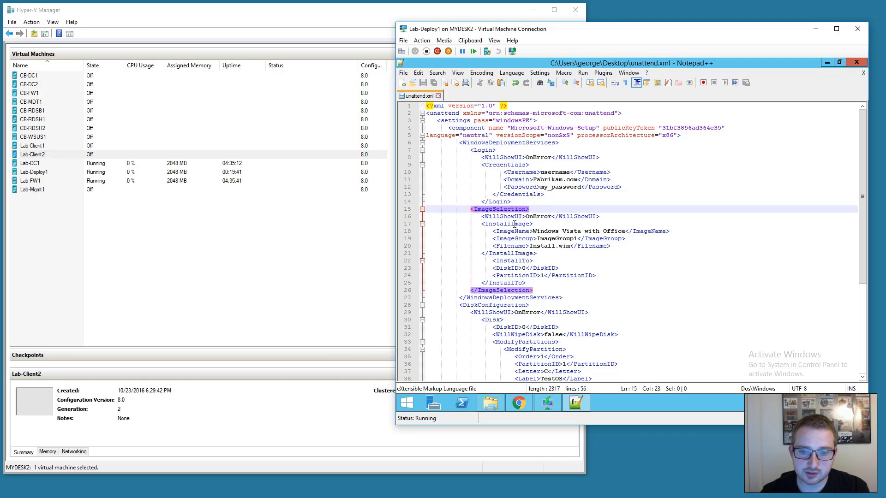
{"action": "left_click_drag", "start_coordinate": [470, 209], "coordinate": [535, 290]}
{"action": "key", "text": "Delete"}
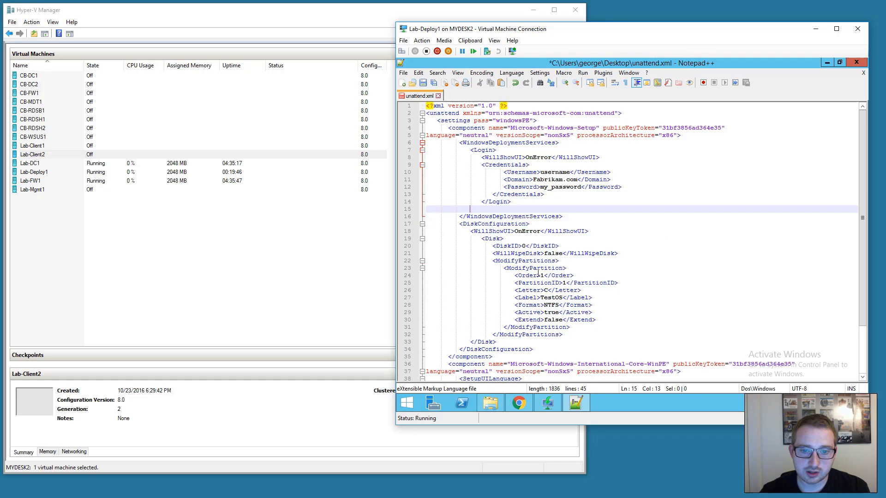
Remove the DiskConfiguration block and the blank line after </Login>.
{"action": "left_click", "coordinate": [482, 216]}
{"action": "scroll", "coordinate": [482, 221], "scroll_direction": "down", "scroll_amount": 2}
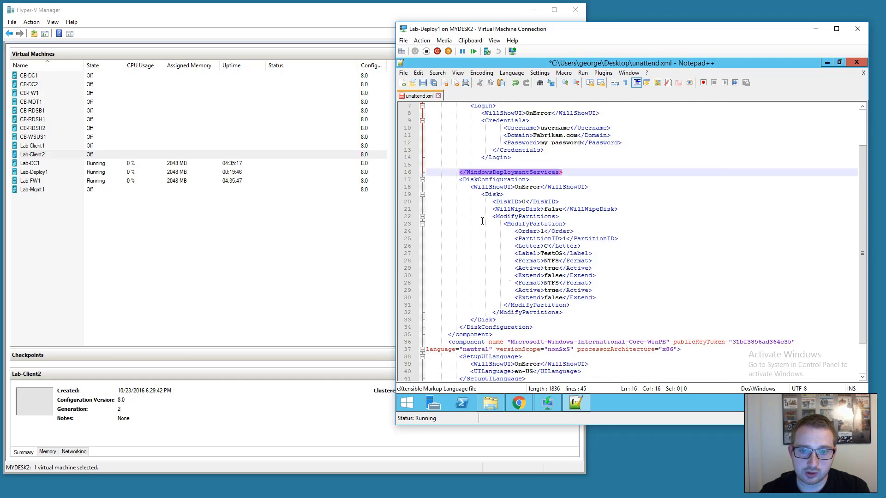
{"action": "scroll", "coordinate": [482, 221], "scroll_direction": "up", "scroll_amount": 1}
{"action": "scroll", "coordinate": [472, 121], "scroll_direction": "up", "scroll_amount": 1}
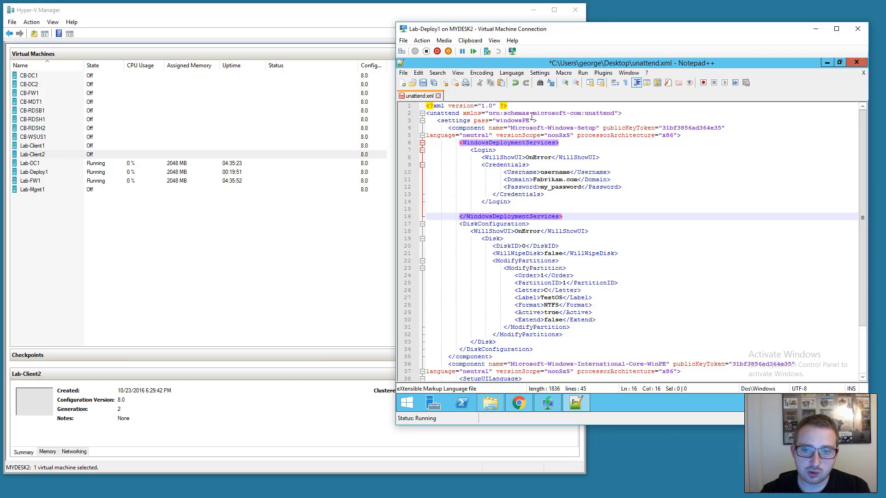
{"action": "left_click_drag", "start_coordinate": [504, 113], "coordinate": [582, 113]}
{"action": "scroll", "coordinate": [489, 324], "scroll_direction": "down", "scroll_amount": 3}
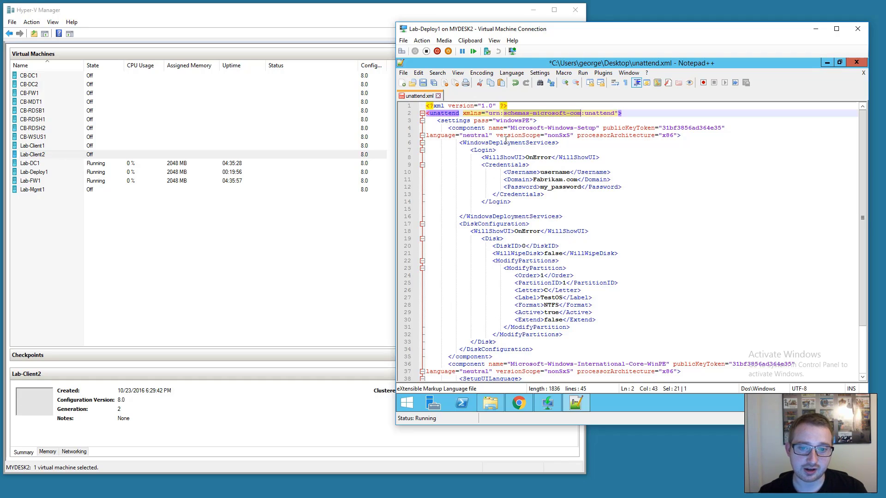
{"action": "left_click", "coordinate": [494, 217]}
{"action": "left_click", "coordinate": [492, 224]}
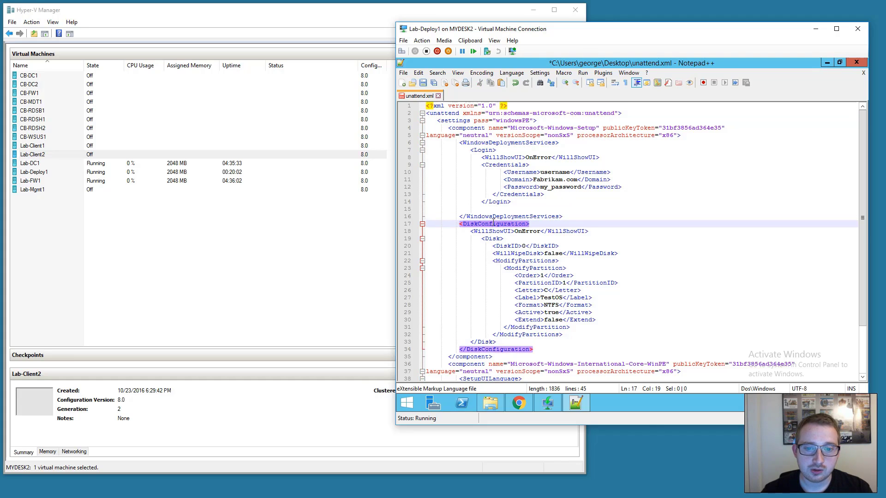
{"action": "scroll", "coordinate": [489, 217], "scroll_direction": "down", "scroll_amount": 1}
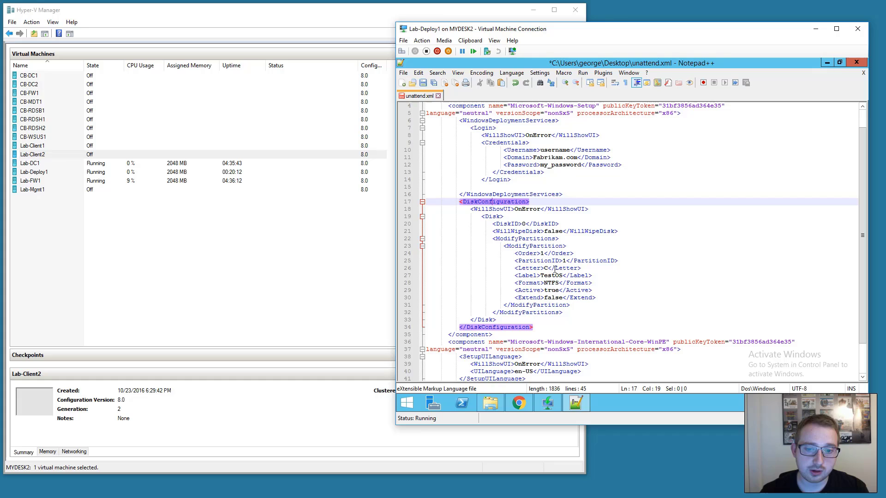
{"action": "left_click_drag", "start_coordinate": [533, 327], "coordinate": [340, 199]}
{"action": "key", "text": "Delete"}
{"action": "key", "text": "BackSpace"}
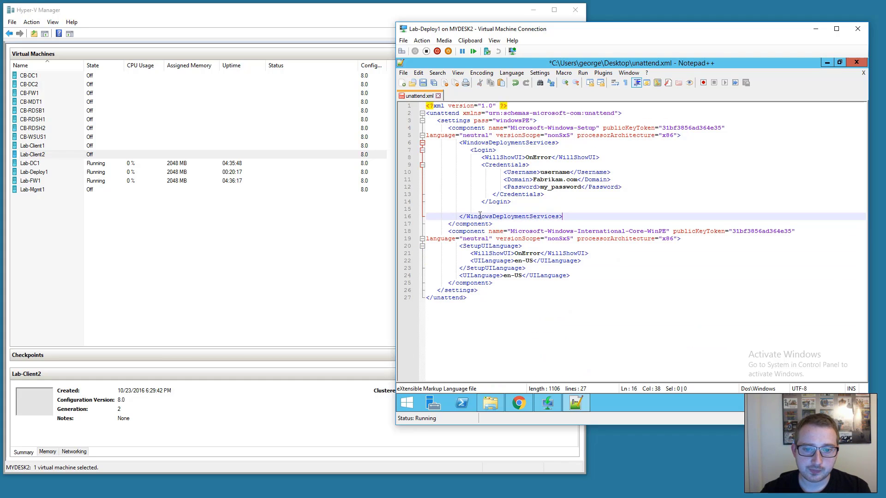
{"action": "left_click", "coordinate": [481, 210]}
{"action": "key", "text": "BackSpace"}
{"action": "key", "text": "BackSpace"}
{"action": "key", "text": "BackSpace"}
{"action": "key", "text": "BackSpace"}
{"action": "key", "text": "BackSpace"}
{"action": "key", "text": "BackSpace"}
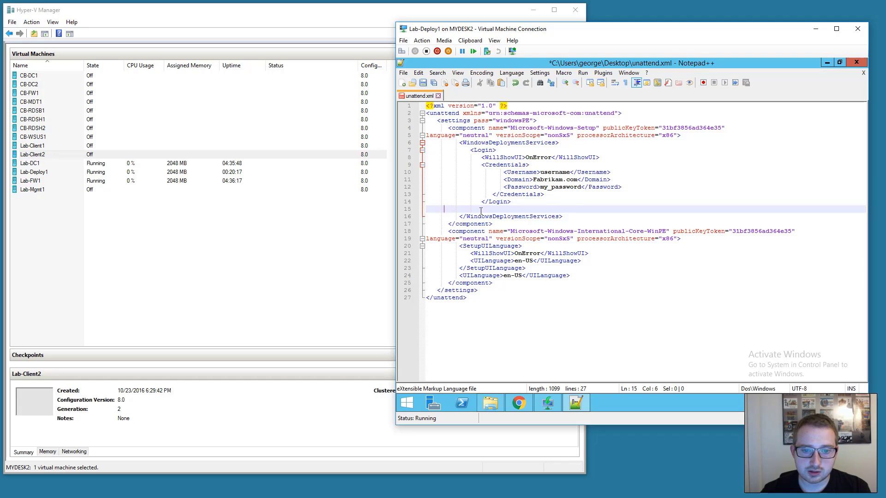
{"action": "key", "text": "BackSpace"}
{"action": "key", "text": "BackSpace"}
{"action": "key", "text": "BackSpace"}
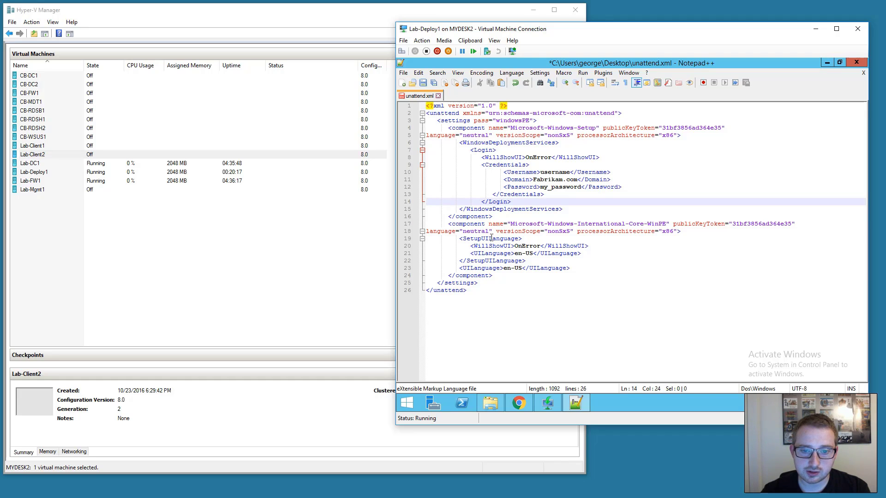
Delete the International-Core-WinPE component block.
{"action": "left_click", "coordinate": [476, 223]}
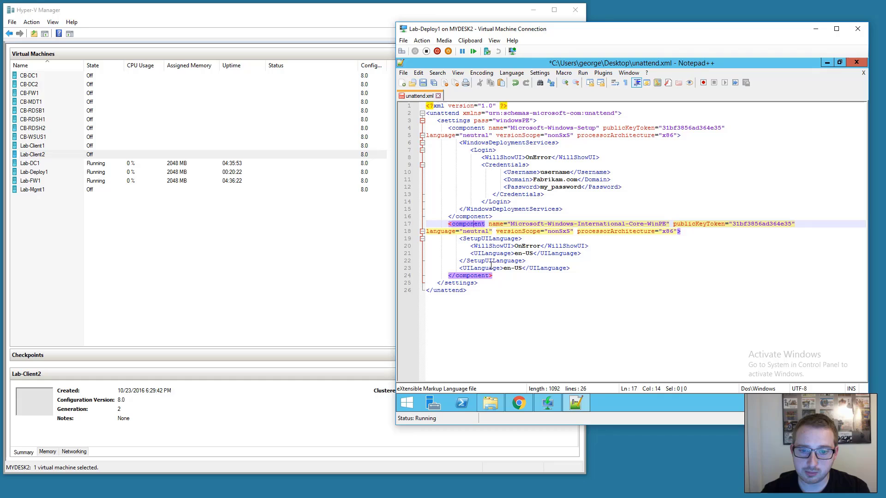
{"action": "left_click", "coordinate": [499, 275]}
{"action": "left_click_drag", "start_coordinate": [498, 276], "coordinate": [353, 224]}
{"action": "key", "text": "BackSpace"}
{"action": "key", "text": "BackSpace"}
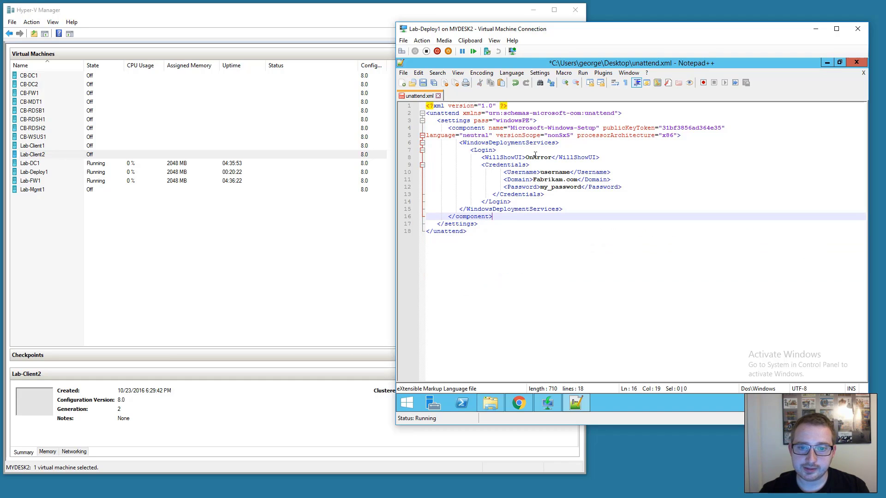
Change processorArchitecture from x86 to amd64 and enter the deployment account's username.
{"action": "left_click", "coordinate": [695, 136]}
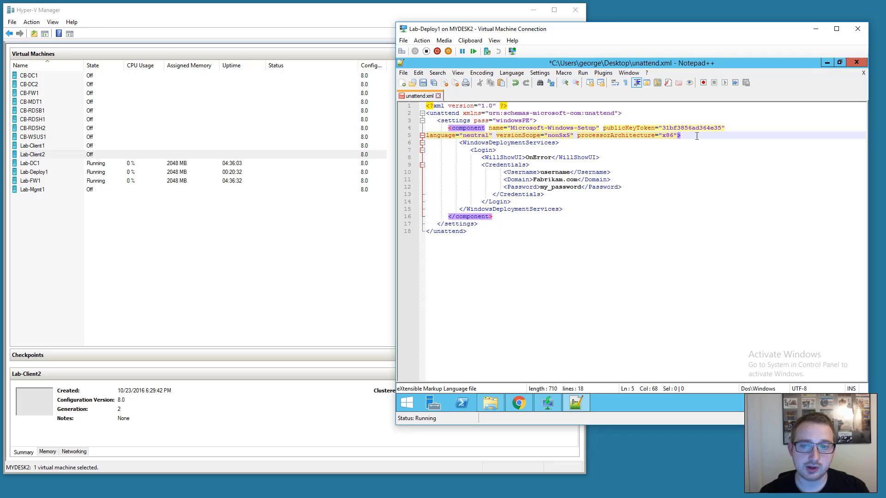
{"action": "key", "text": "BackSpace"}
{"action": "key", "text": "BackSpace"}
{"action": "key", "text": "BackSpace"}
{"action": "type", "text": "amd64"}
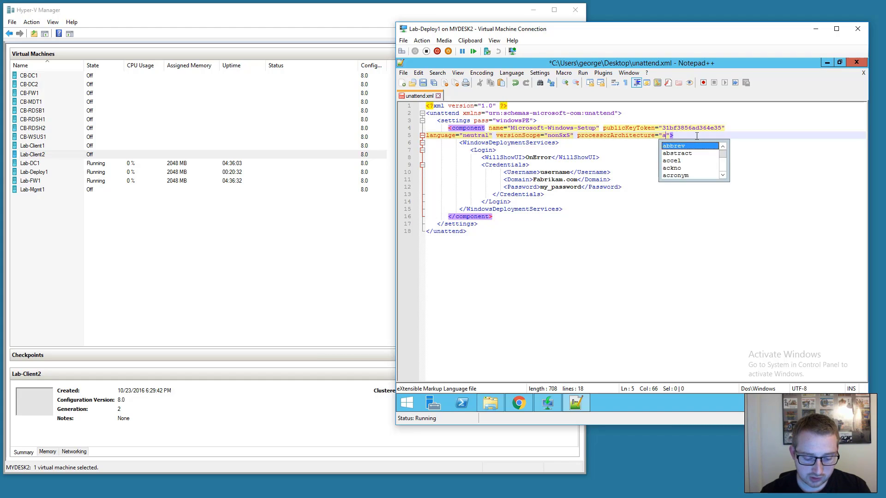
{"action": "left_click", "coordinate": [570, 171]}
{"action": "key", "text": "BackSpace"}
{"action": "key", "text": "BackSpace"}
{"action": "key", "text": "BackSpace"}
{"action": "key", "text": "BackSpace"}
{"action": "key", "text": "BackSpace"}
{"action": "key", "text": "BackSpace"}
{"action": "key", "text": "BackSpace"}
{"action": "key", "text": "BackSpace"}
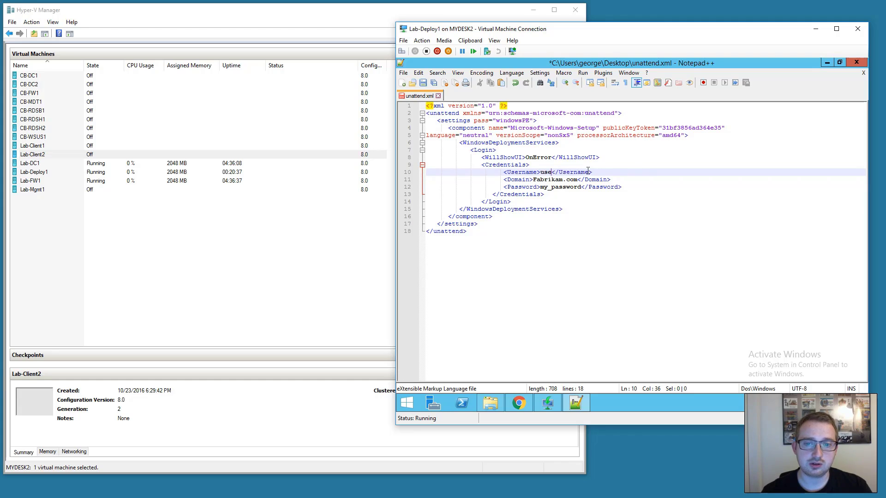
{"action": "type", "text": "deployer"}
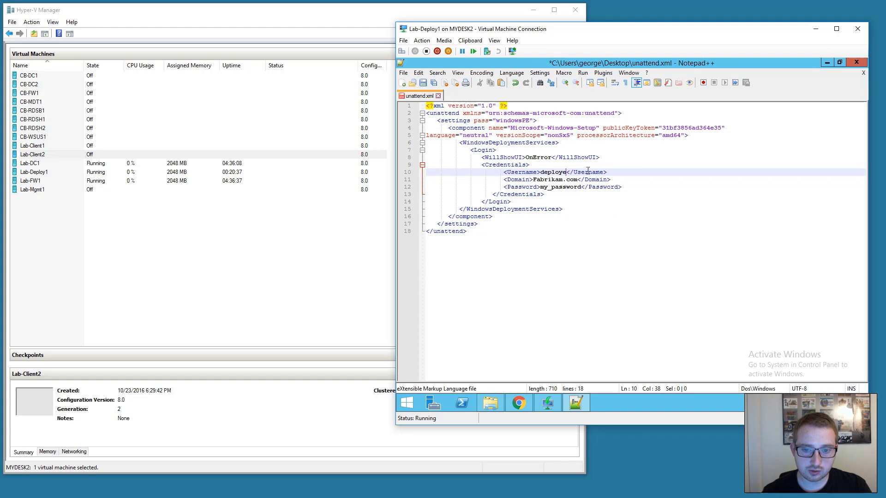
{"action": "key", "text": "Down"}
Set the Domain to lab.local and enter the account password.
{"action": "key", "text": "BackSpace"}
{"action": "key", "text": "BackSpace"}
{"action": "key", "text": "BackSpace"}
{"action": "key", "text": "BackSpace"}
{"action": "key", "text": "BackSpace"}
{"action": "key", "text": "BackSpace"}
{"action": "key", "text": "BackSpace"}
{"action": "key", "text": "BackSpace"}
{"action": "key", "text": "BackSpace"}
{"action": "key", "text": "BackSpace"}
{"action": "key", "text": "BackSpace"}
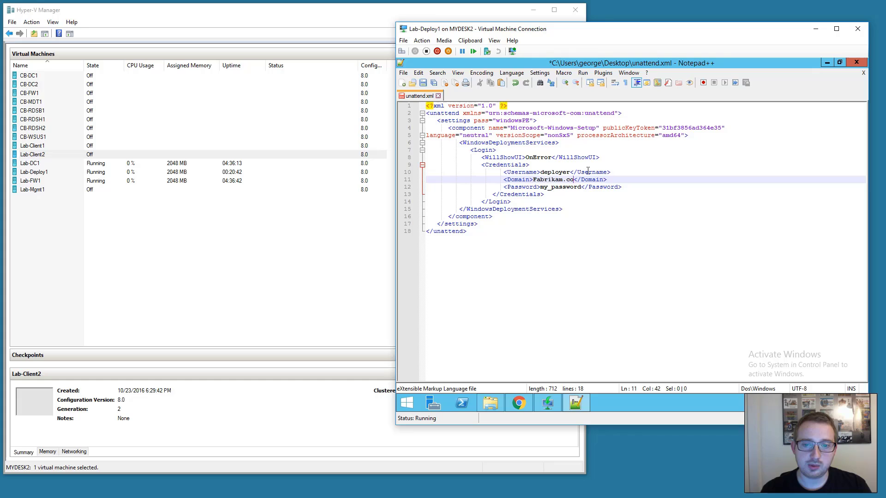
{"action": "key", "text": "BackSpace"}
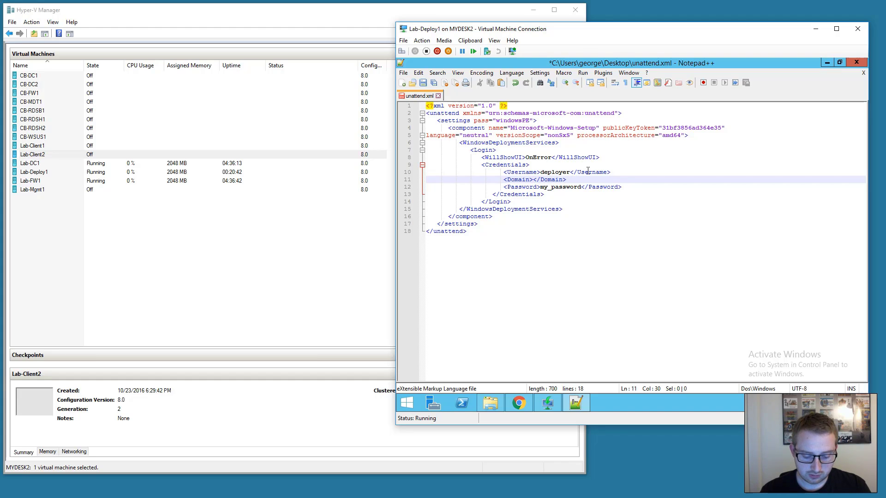
{"action": "type", "text": "lab.local"}
{"action": "key", "text": "Down"}
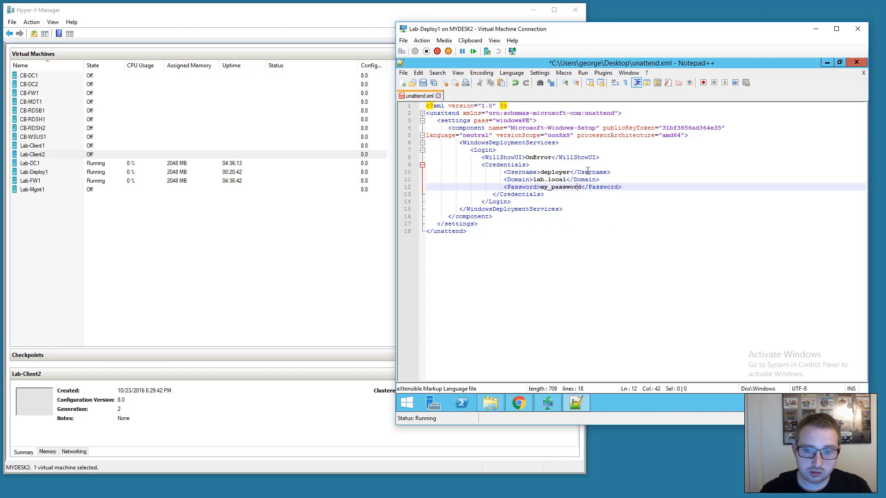
{"action": "key", "text": "BackSpace"}
{"action": "key", "text": "BackSpace"}
{"action": "key", "text": "BackSpace"}
{"action": "key", "text": "BackSpace"}
{"action": "key", "text": "BackSpace"}
{"action": "key", "text": "BackSpace"}
{"action": "key", "text": "BackSpace"}
{"action": "key", "text": "BackSpace"}
{"action": "key", "text": "BackSpace"}
{"action": "key", "text": "BackSpace"}
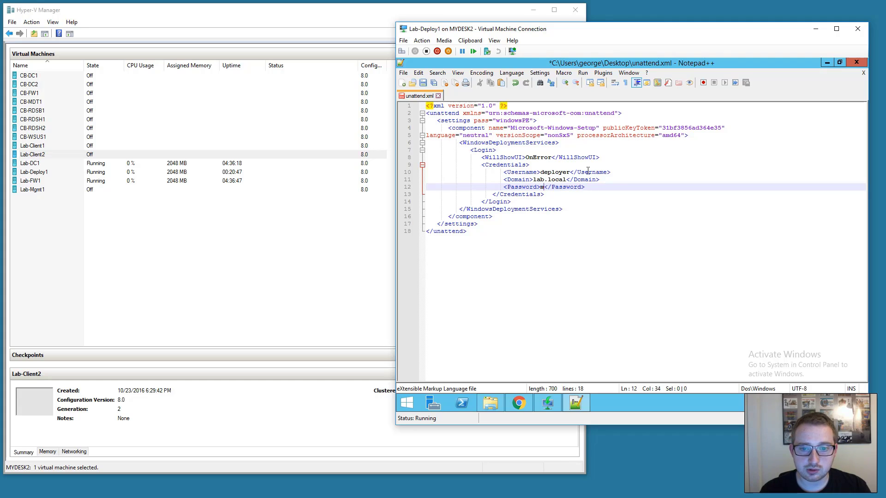
{"action": "key", "text": "BackSpace"}
{"action": "type", "text": "Password123"}
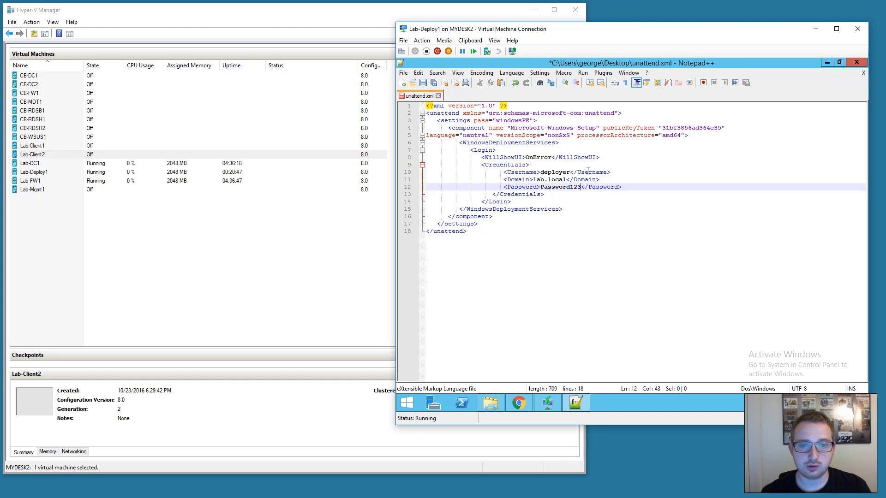
Save unattend.xml and close Notepad++.
{"action": "left_click", "coordinate": [588, 172]}
{"action": "key", "text": "ctrl+s"}
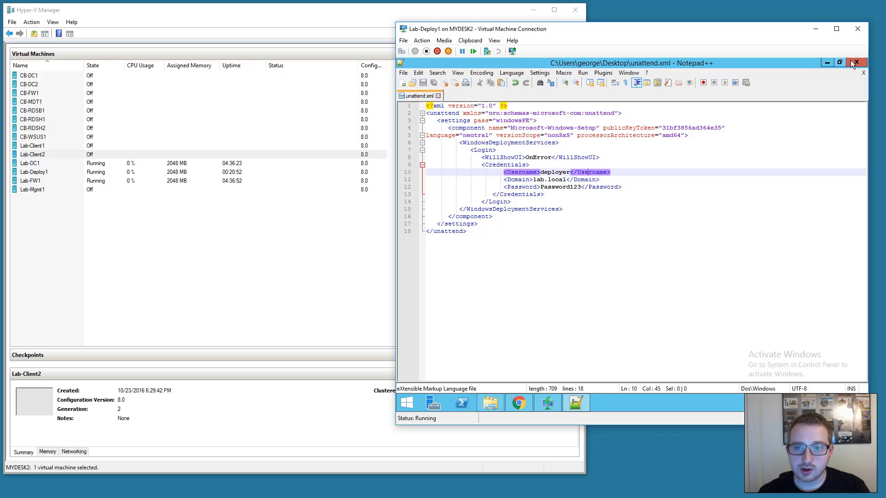
{"action": "left_click", "coordinate": [856, 63]}
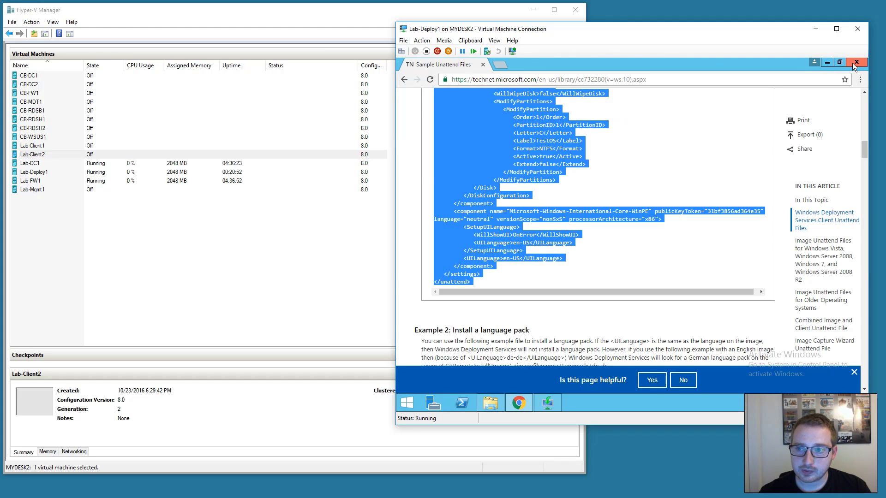
Close the browser and navigate File Explorer to C:\RemoteInstall\WdsClientUnattend.
{"action": "left_click", "coordinate": [851, 63]}
{"action": "left_click", "coordinate": [828, 63]}
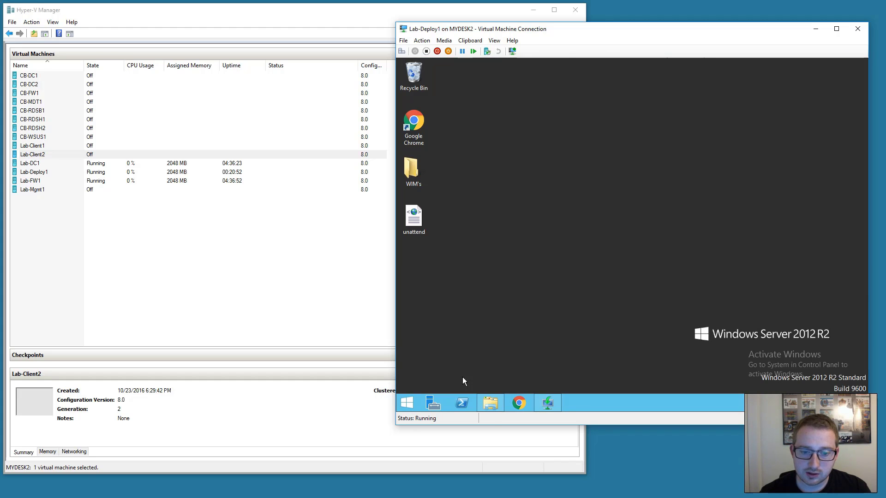
{"action": "left_click", "coordinate": [490, 402]}
{"action": "left_click", "coordinate": [479, 178]}
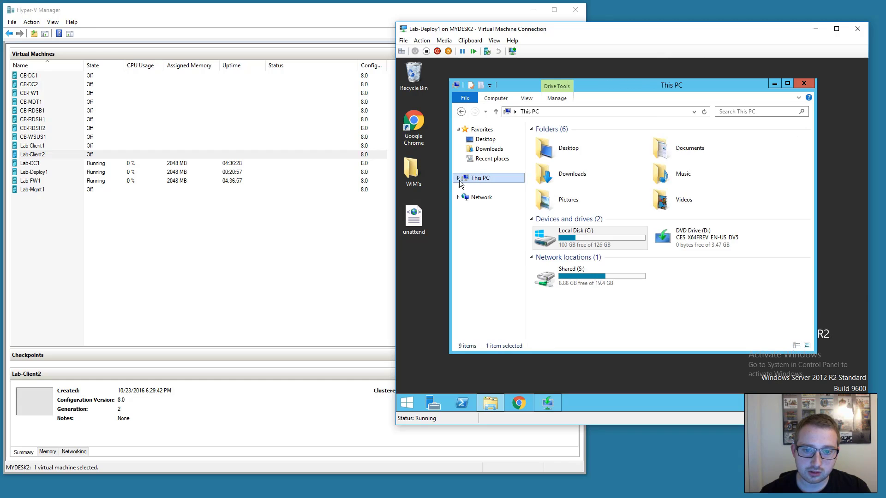
{"action": "double_click", "coordinate": [577, 238]}
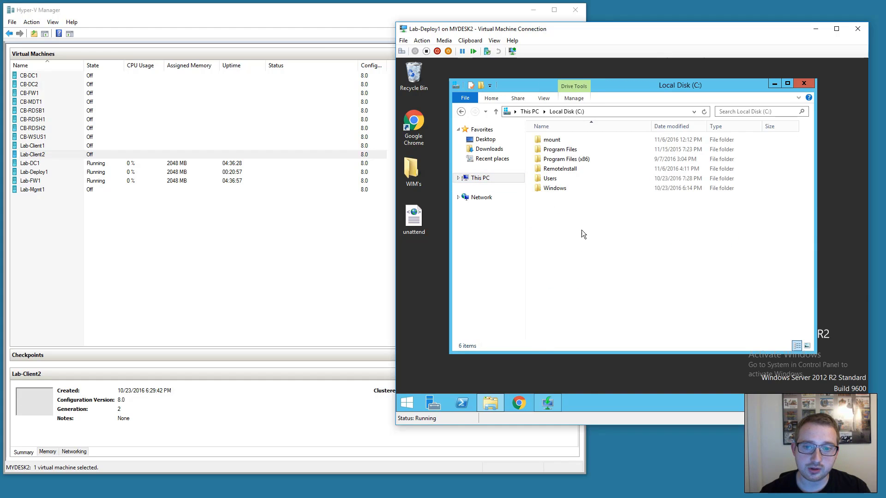
{"action": "double_click", "coordinate": [558, 168]}
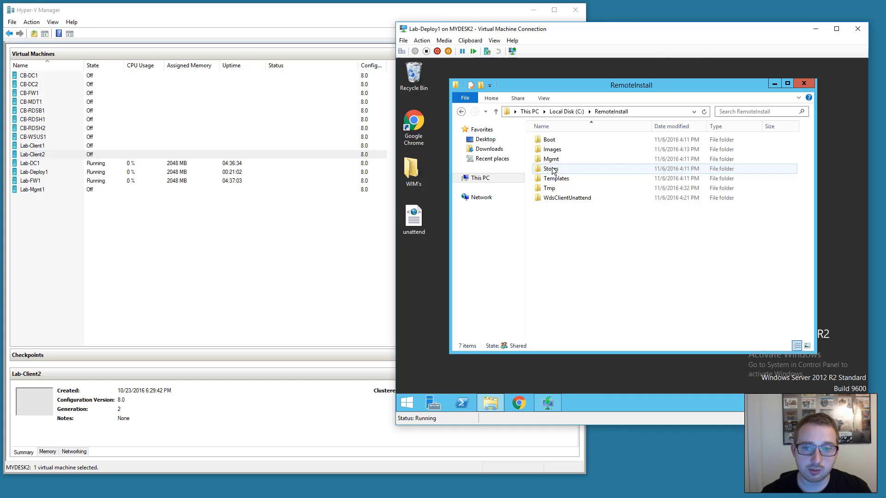
{"action": "left_click", "coordinate": [544, 201]}
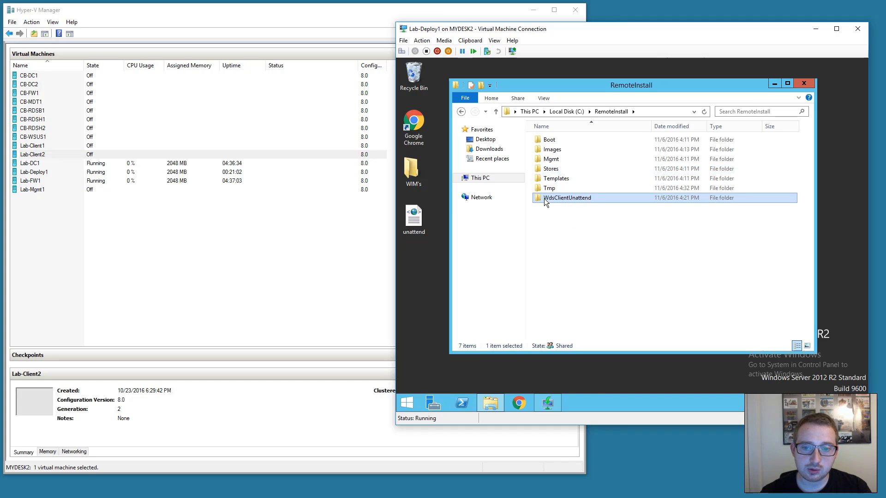
{"action": "double_click", "coordinate": [586, 202]}
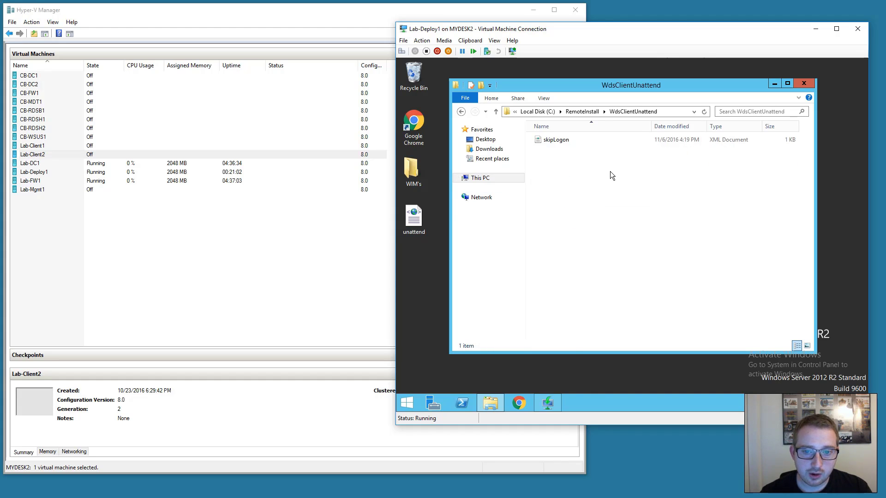
In Lab-Deploy1's Client properties, set the x64 (UEFI) unattend file to skipLogon, then close the dialog.
{"action": "left_click", "coordinate": [547, 403]}
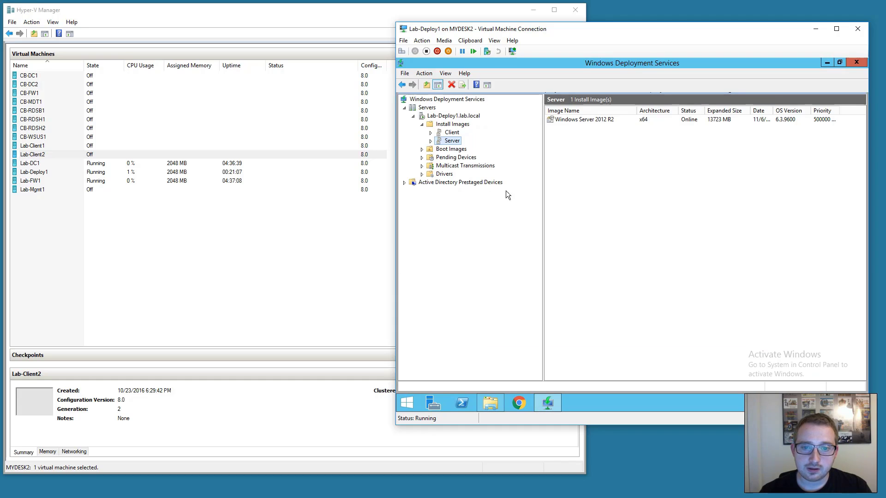
{"action": "right_click", "coordinate": [454, 116]}
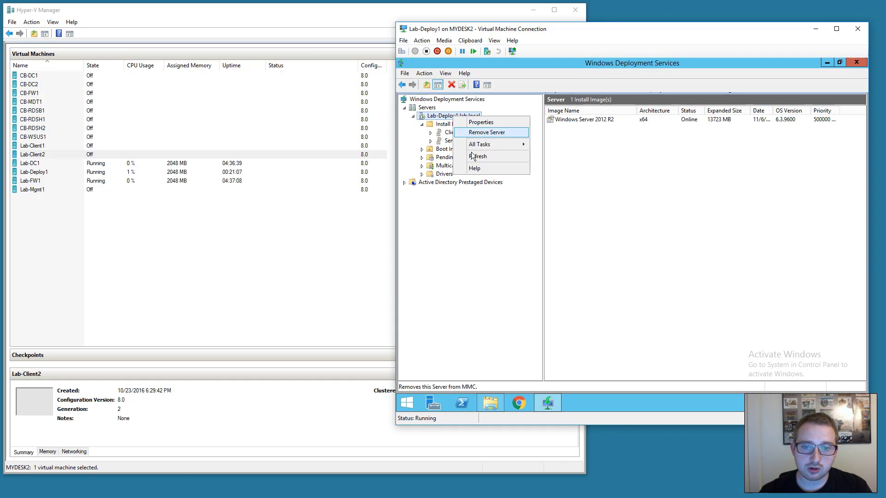
{"action": "left_click", "coordinate": [479, 123]}
{"action": "left_click", "coordinate": [685, 121]}
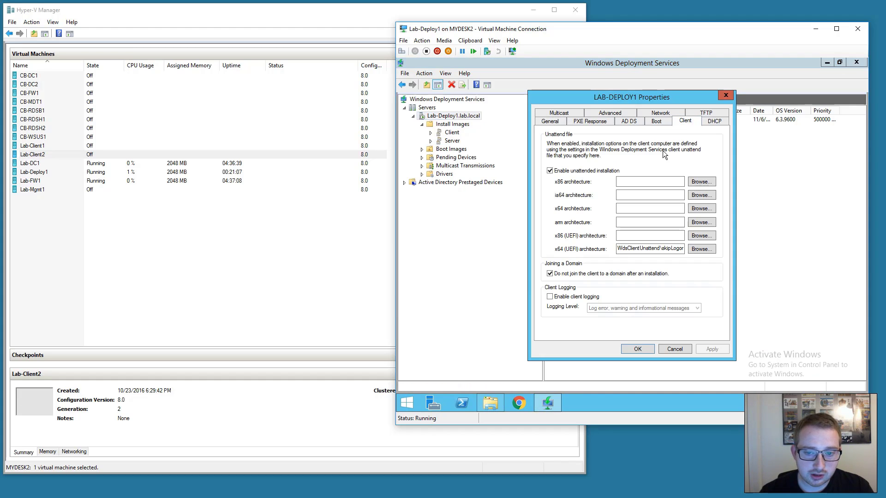
{"action": "left_click", "coordinate": [706, 248]}
{"action": "left_click", "coordinate": [560, 199]}
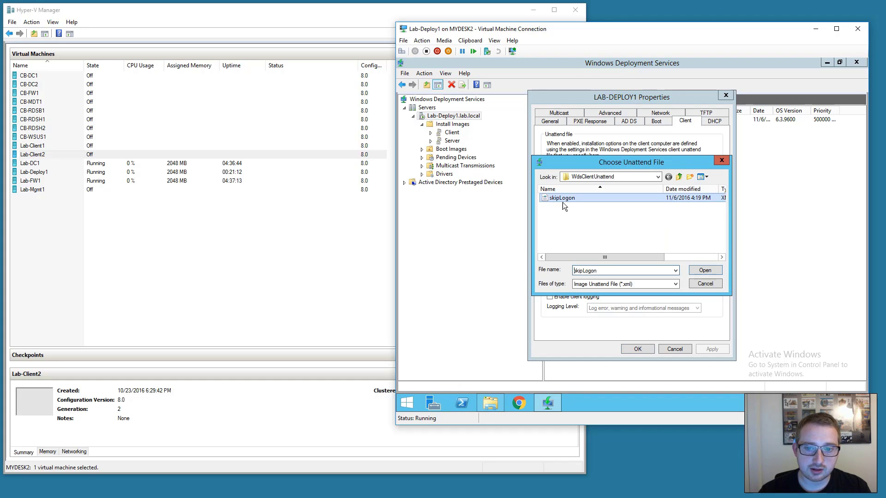
{"action": "left_click", "coordinate": [705, 270]}
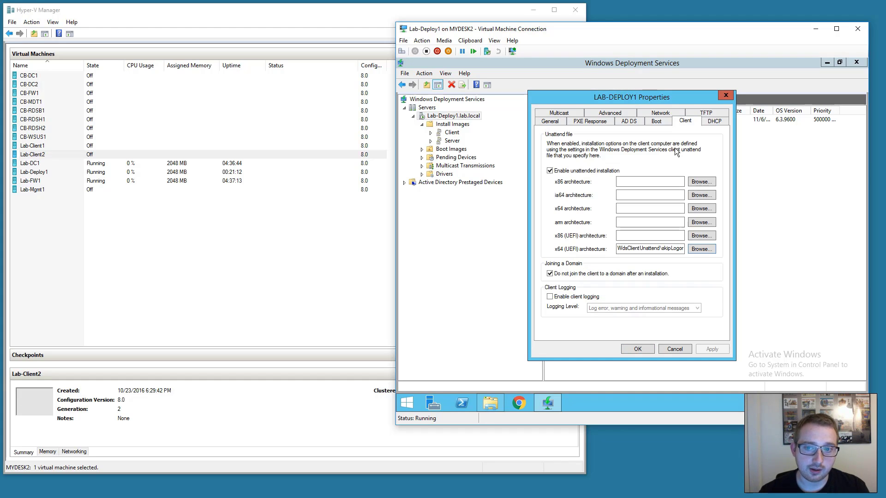
{"action": "left_click_drag", "start_coordinate": [713, 102], "coordinate": [754, 101]}
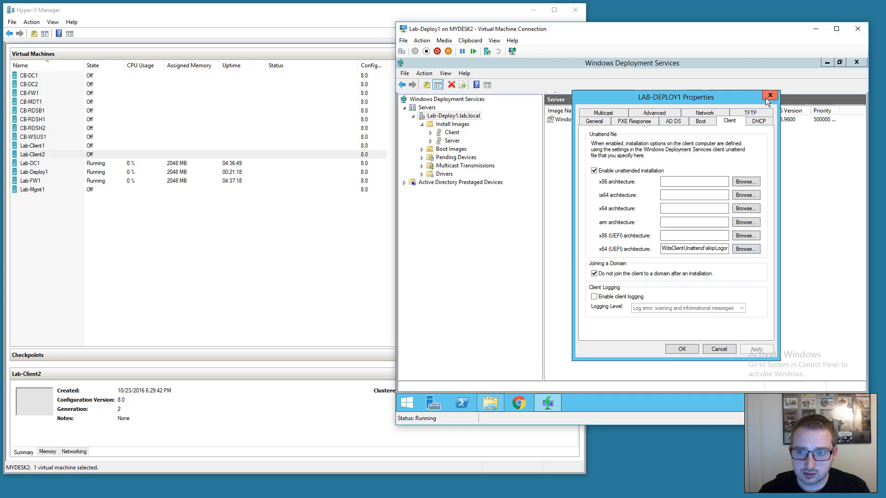
{"action": "left_click", "coordinate": [766, 97]}
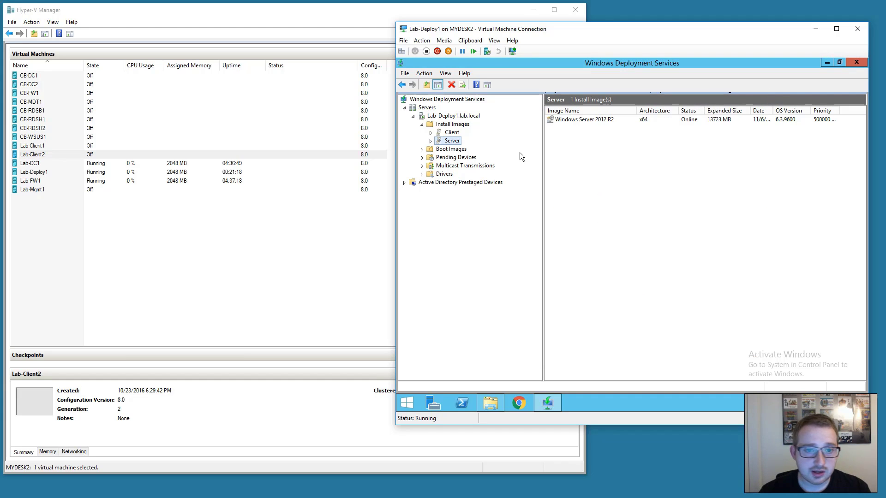